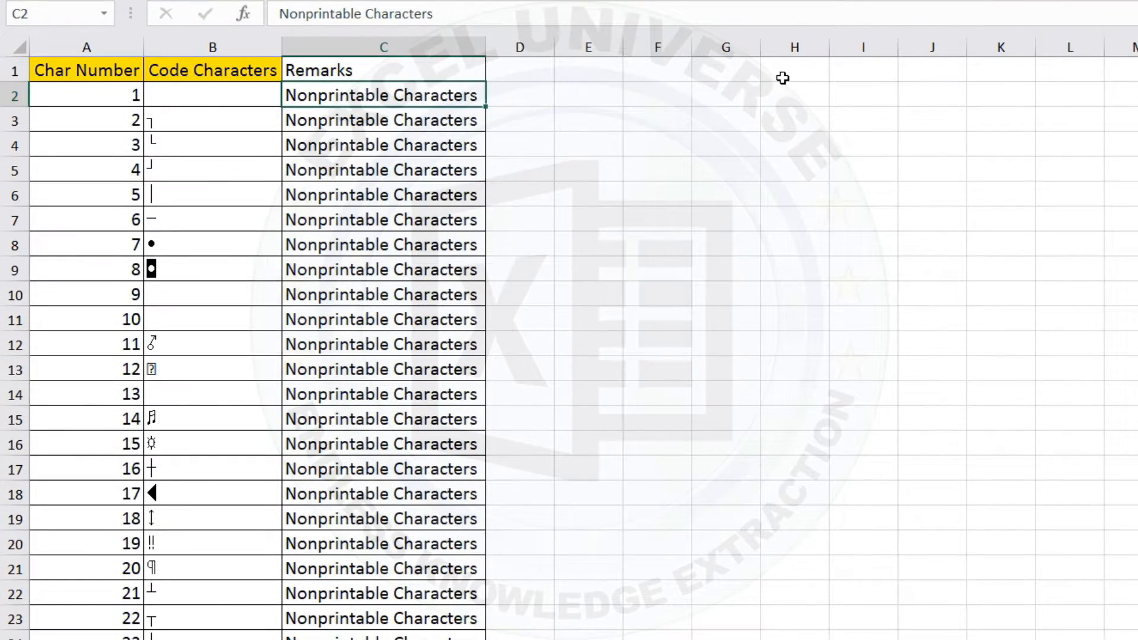
# Enter the letter A in cell H1 and its character number 65 in cell I1.
pyautogui.click(540, 179)
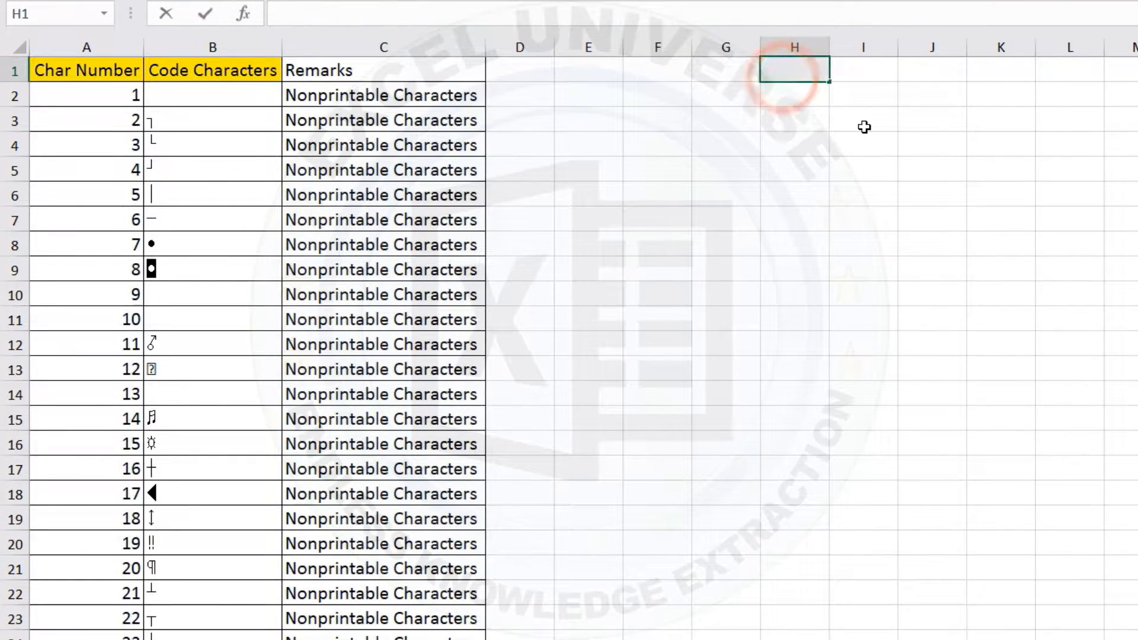
pyautogui.write('A')
pyautogui.press('Return')
pyautogui.press('Up')
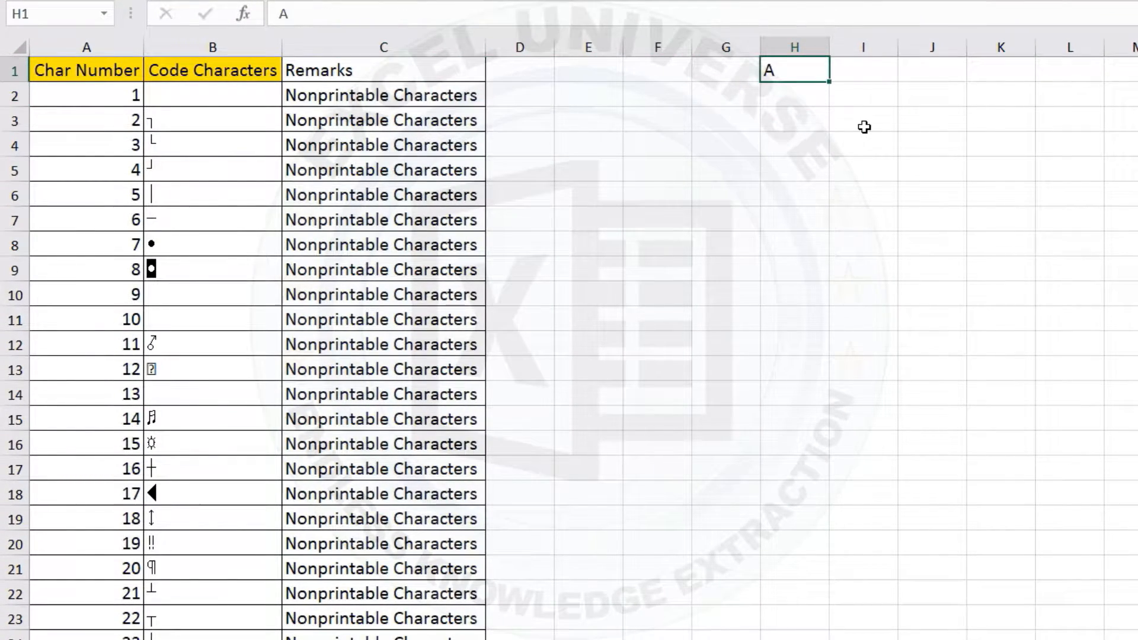
pyautogui.press('Right')
pyautogui.write('65')
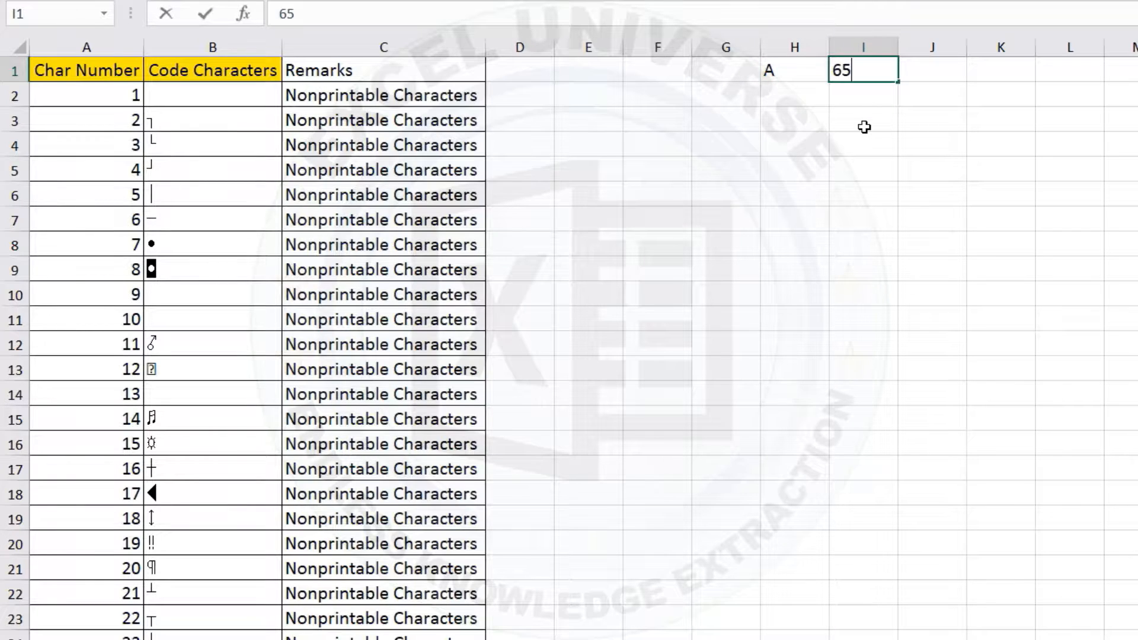
pyautogui.press('Return')
pyautogui.press('Up')
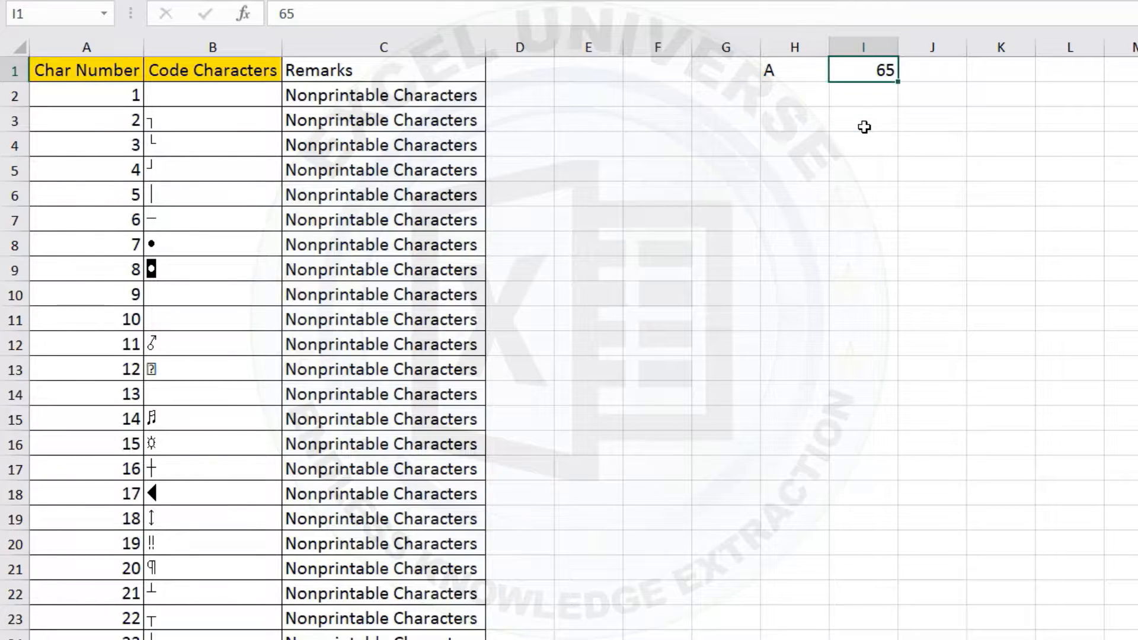
# Enter the formula =CHAR(I1) in cell J1 to convert the character number into its character.
pyautogui.press('Right')
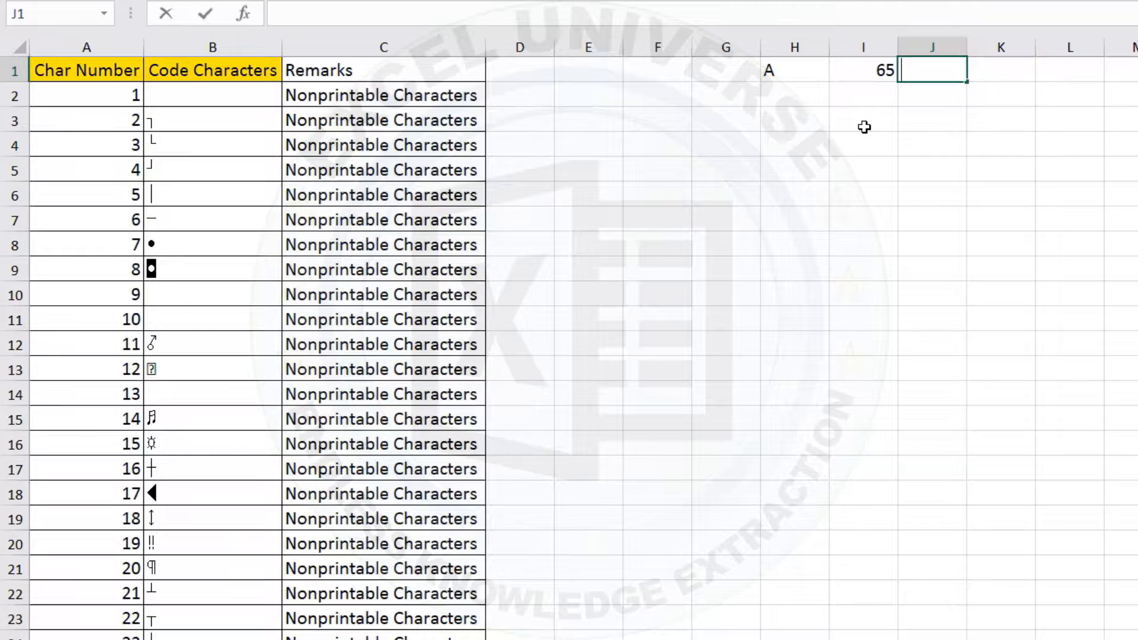
pyautogui.write('=char')
pyautogui.press('Tab')
pyautogui.press('Left')
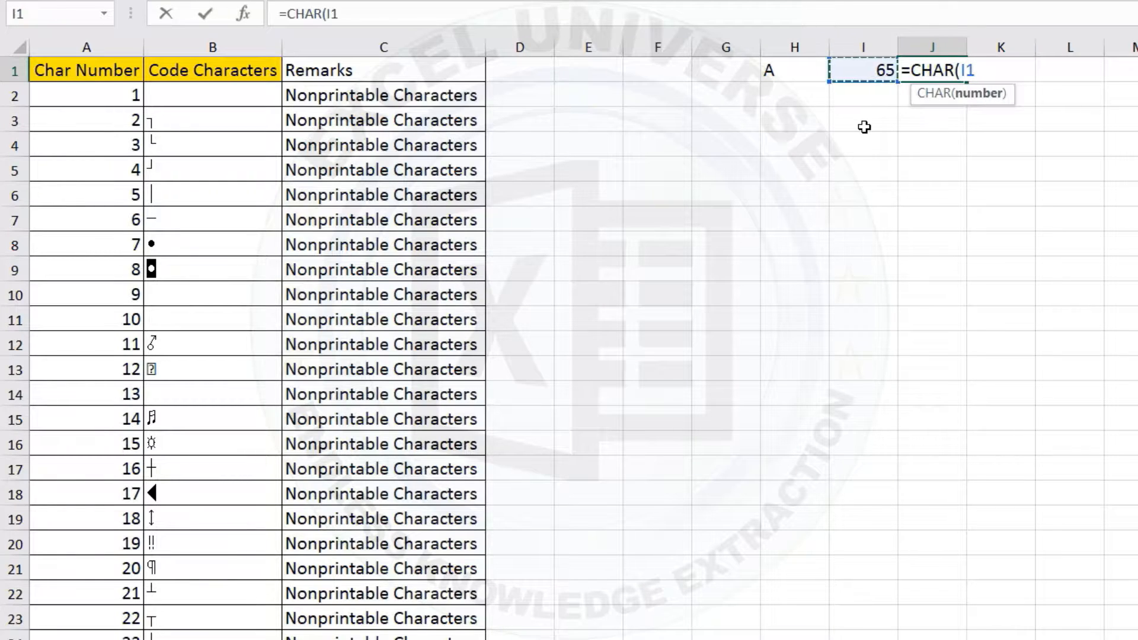
pyautogui.write(')')
pyautogui.press('Return')
pyautogui.press('Up')
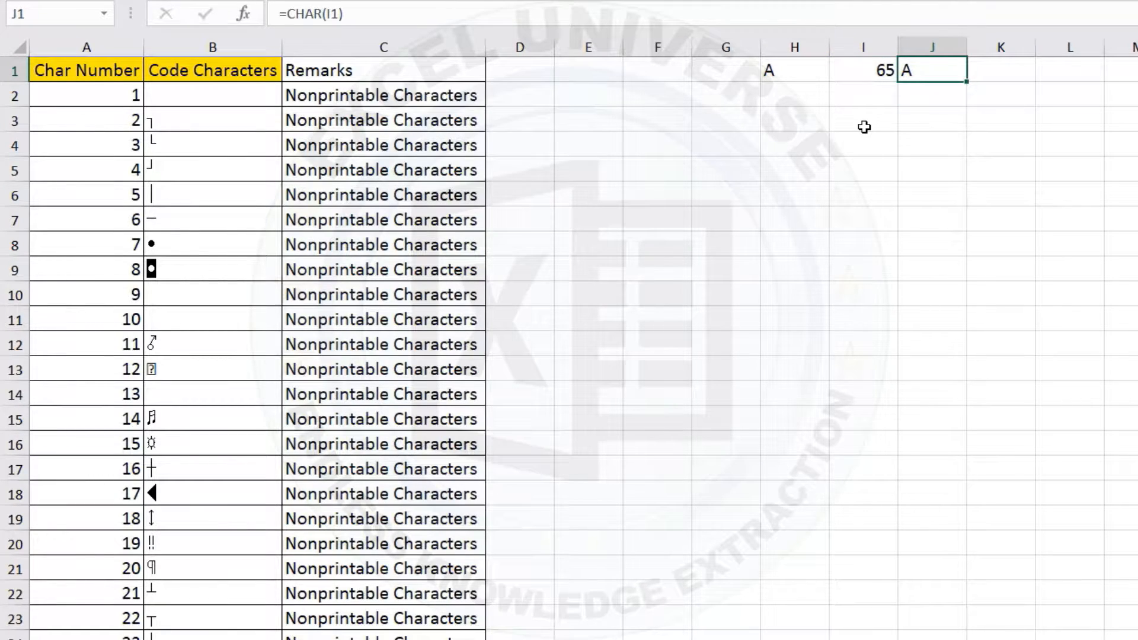
pyautogui.press('Left')
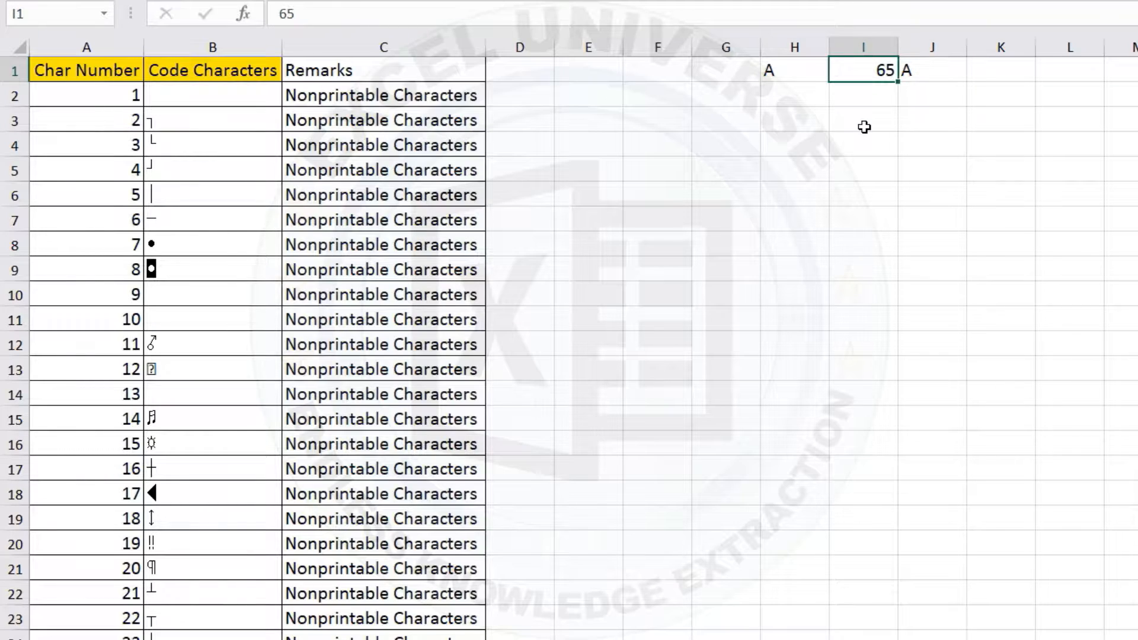
# Delete columns H through J containing the CHAR example.
pyautogui.moveTo(789, 46); pyautogui.dragTo(945, 46)
pyautogui.rightClick(947, 47)
pyautogui.click(1016, 264)
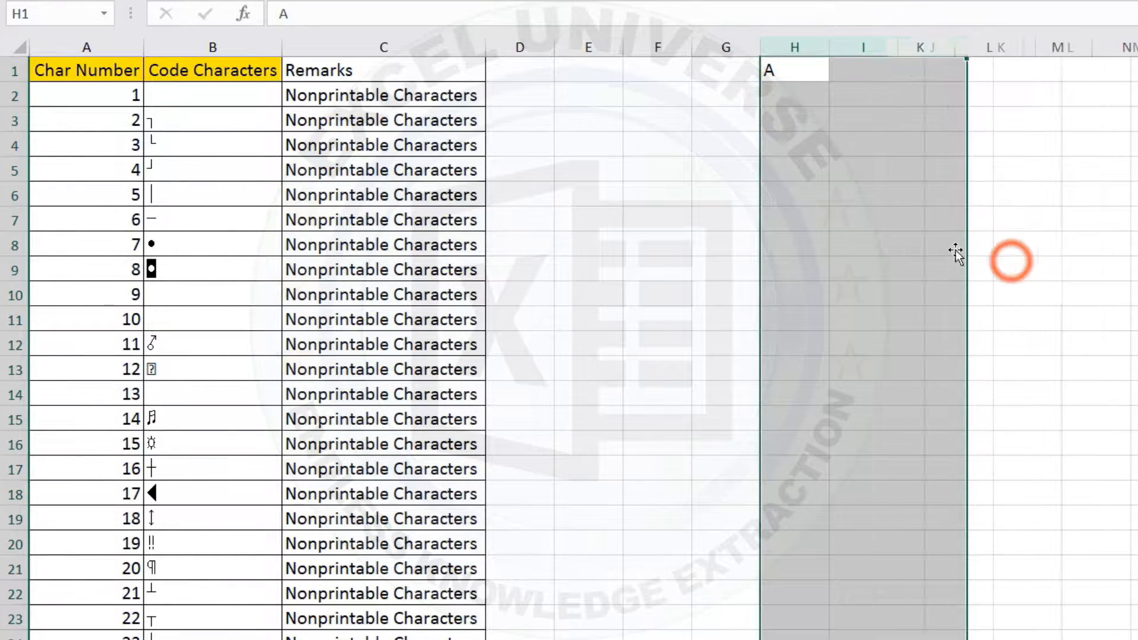
pyautogui.click(769, 70)
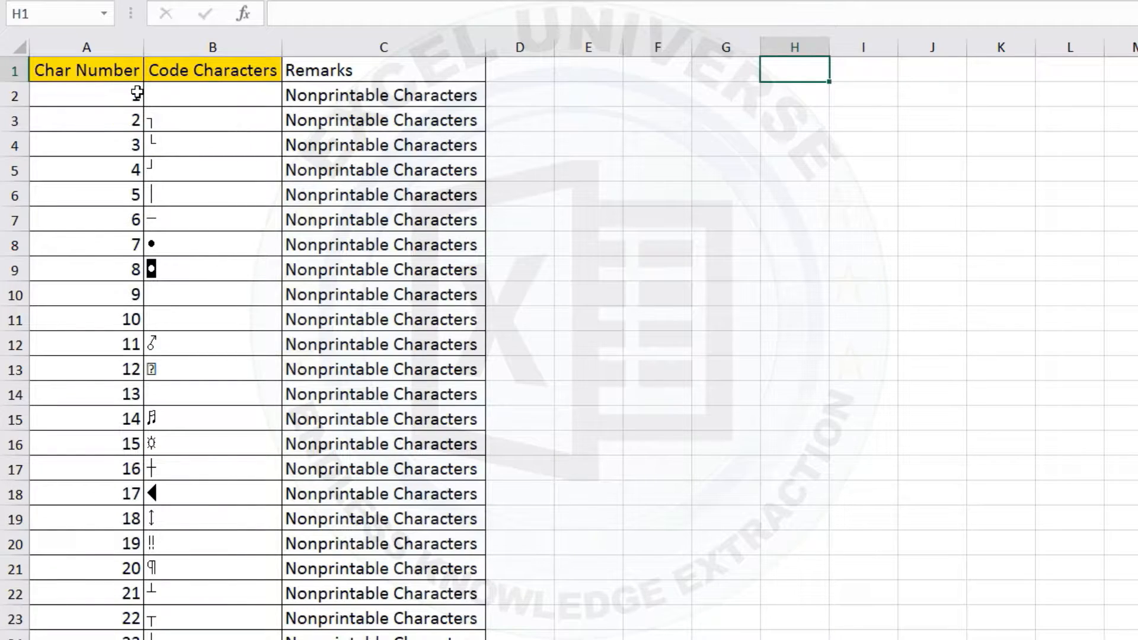
# Enter Jan in cell F2 and fill the month series down to Dec in F13.
pyautogui.click(686, 88)
pyautogui.write('Jan')
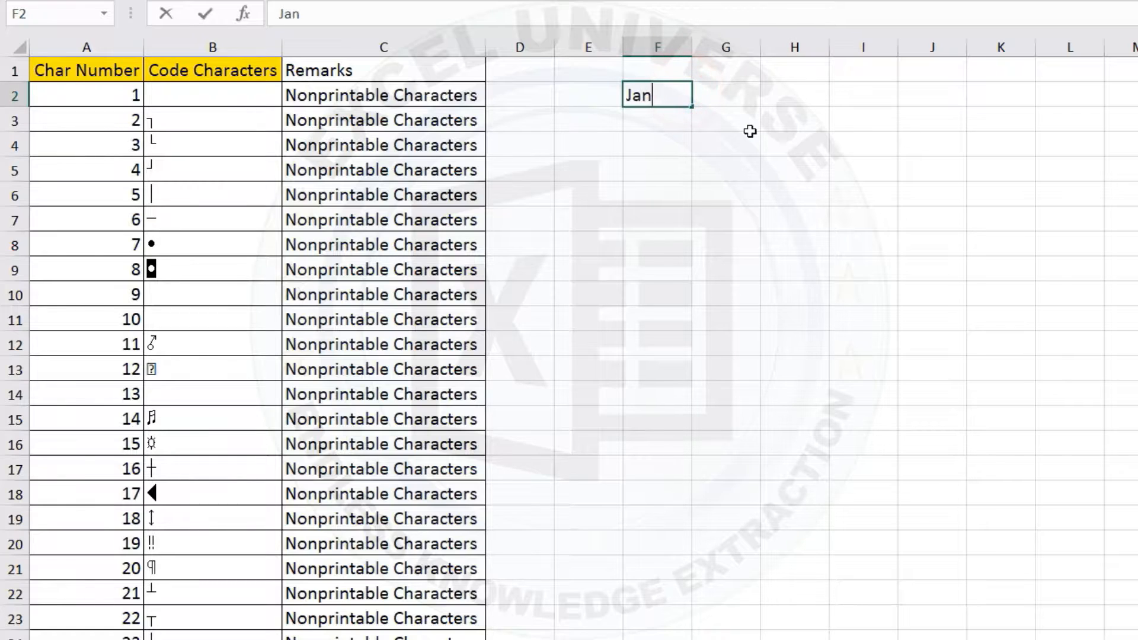
pyautogui.press('Return')
pyautogui.click(686, 92)
pyautogui.moveTo(691, 107); pyautogui.dragTo(707, 390)
pyautogui.click(682, 96)
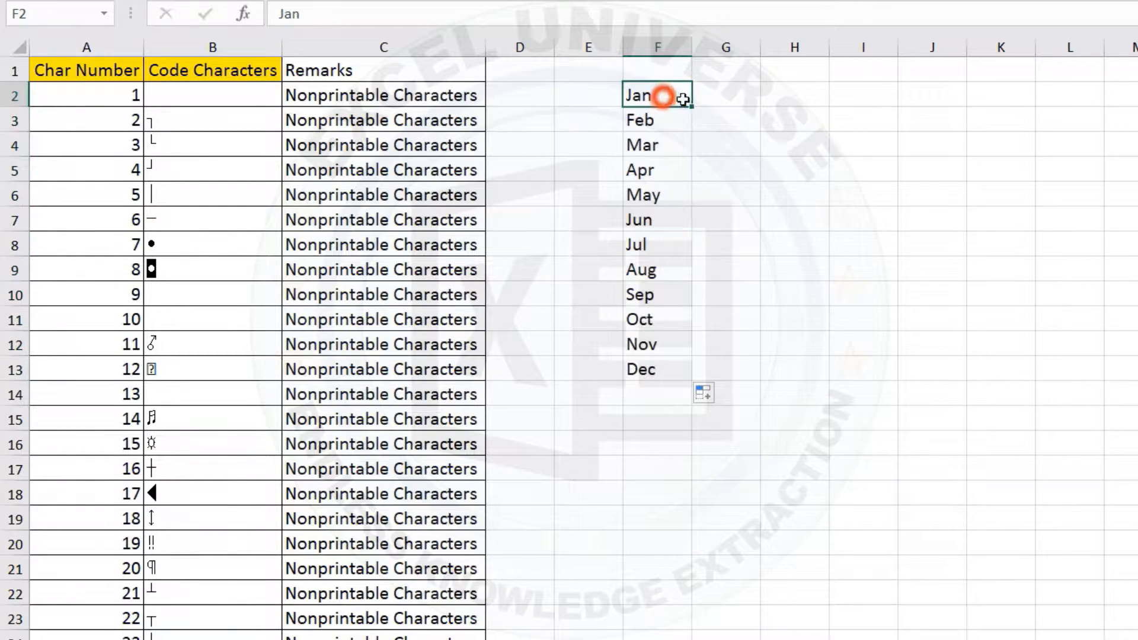
pyautogui.moveTo(682, 96); pyautogui.dragTo(659, 363)
# Add the header Month in F1 and apply all borders to the range F1:G13.
pyautogui.click(676, 63)
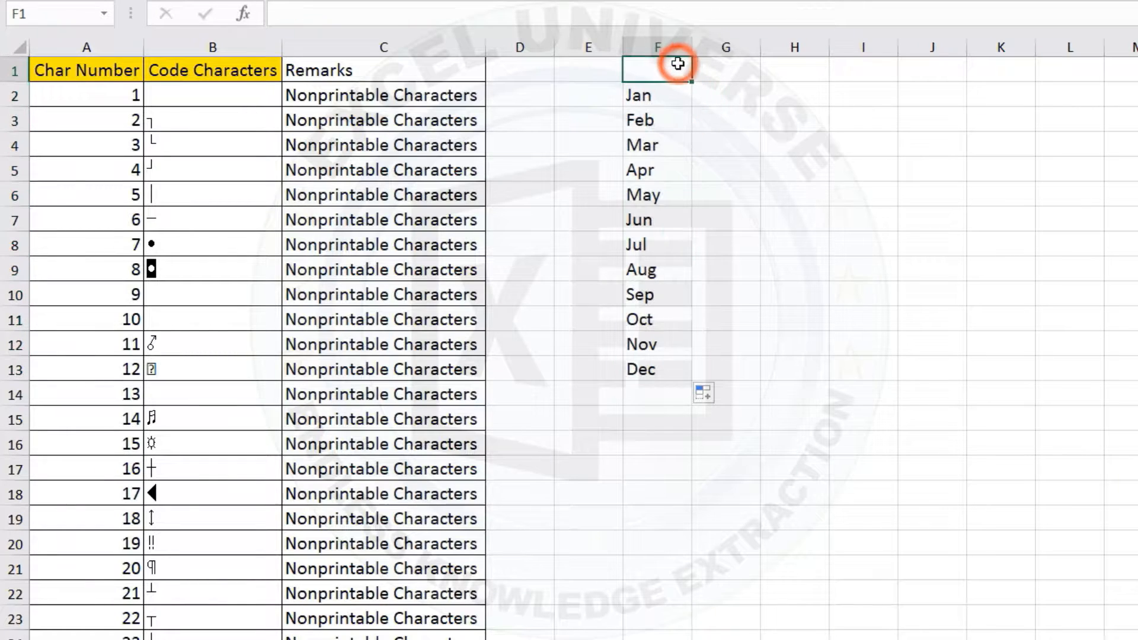
pyautogui.write('Month')
pyautogui.press('Return')
pyautogui.hotkey('ctrl', 'a')
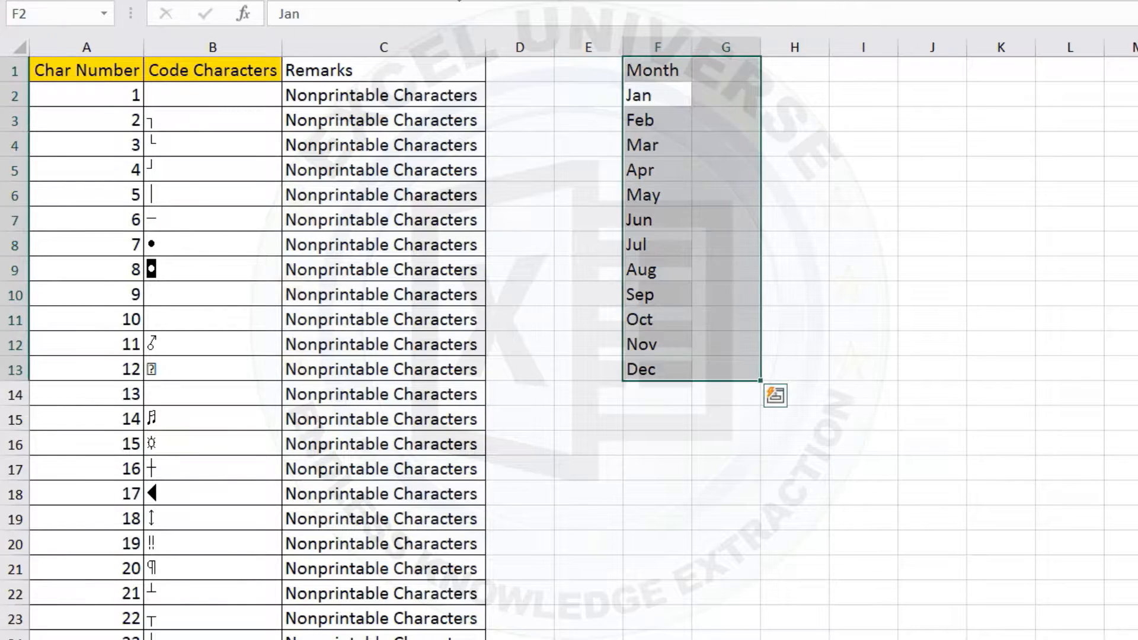
pyautogui.click(297, 1)
pyautogui.click(335, 159)
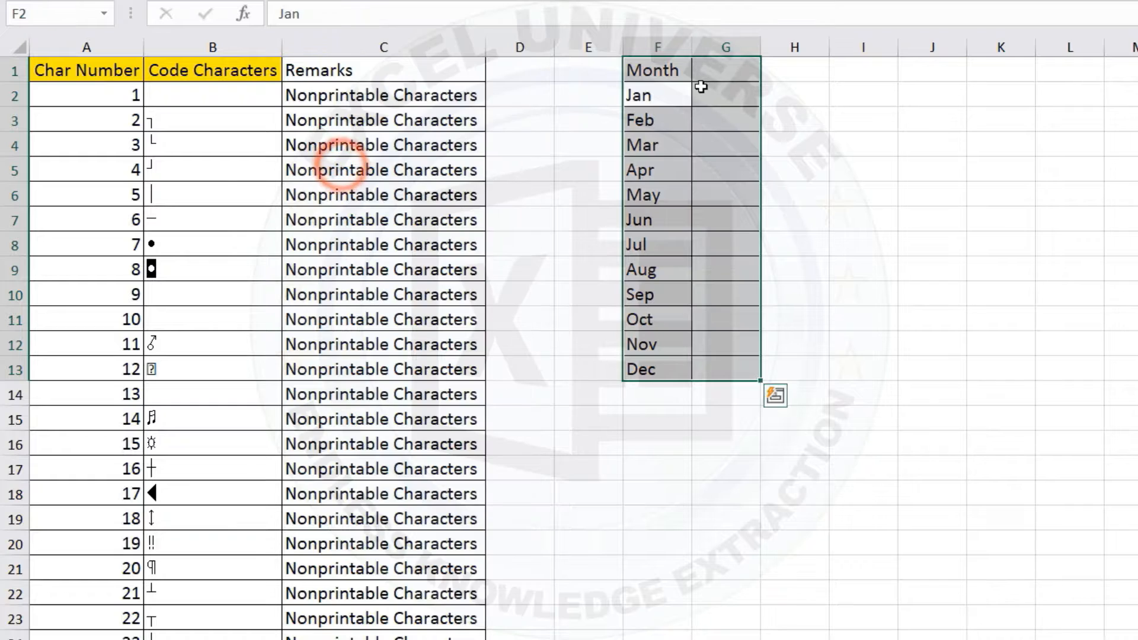
# Enter the formula =""""&F2&"""" in G2 to wrap the month name in double quotes.
pyautogui.click(702, 89)
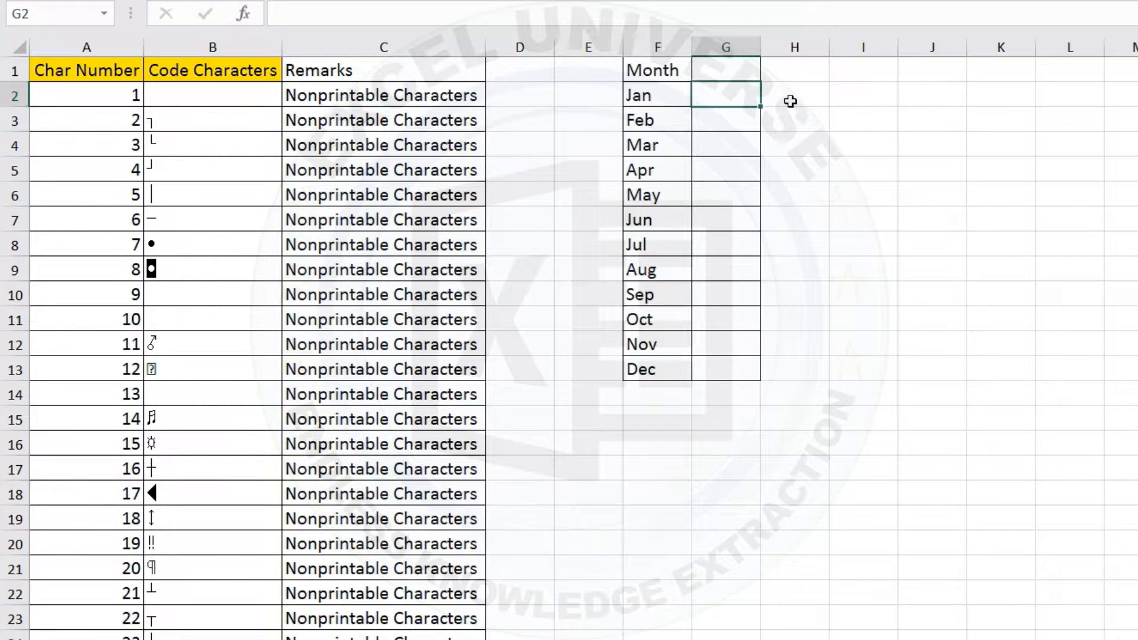
pyautogui.write('=')
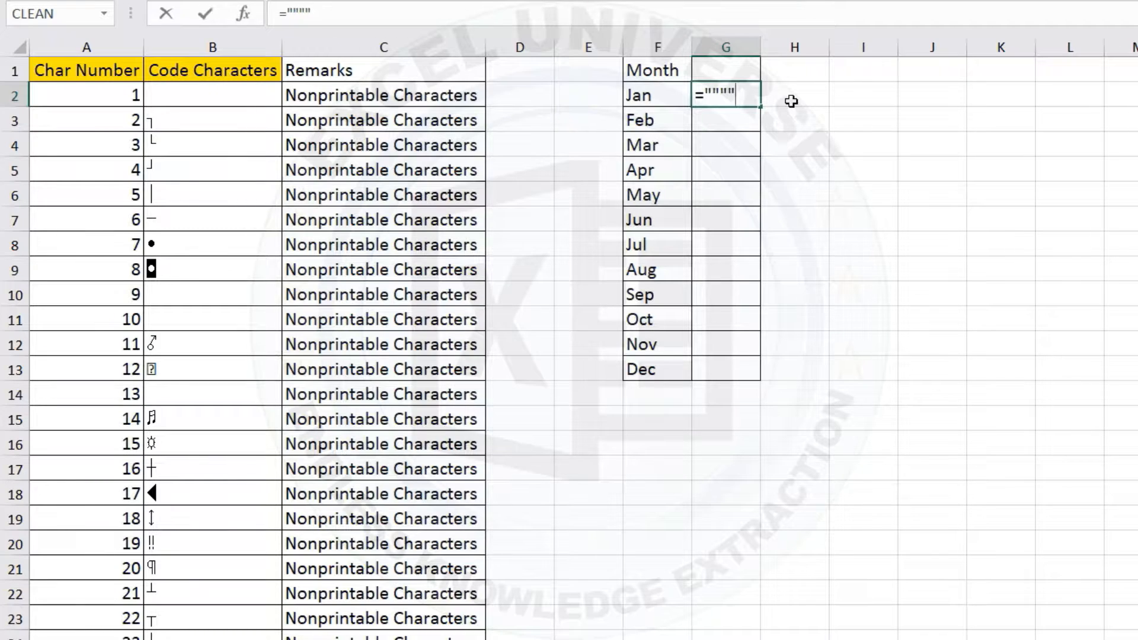
pyautogui.write('""""&')
pyautogui.click(640, 97)
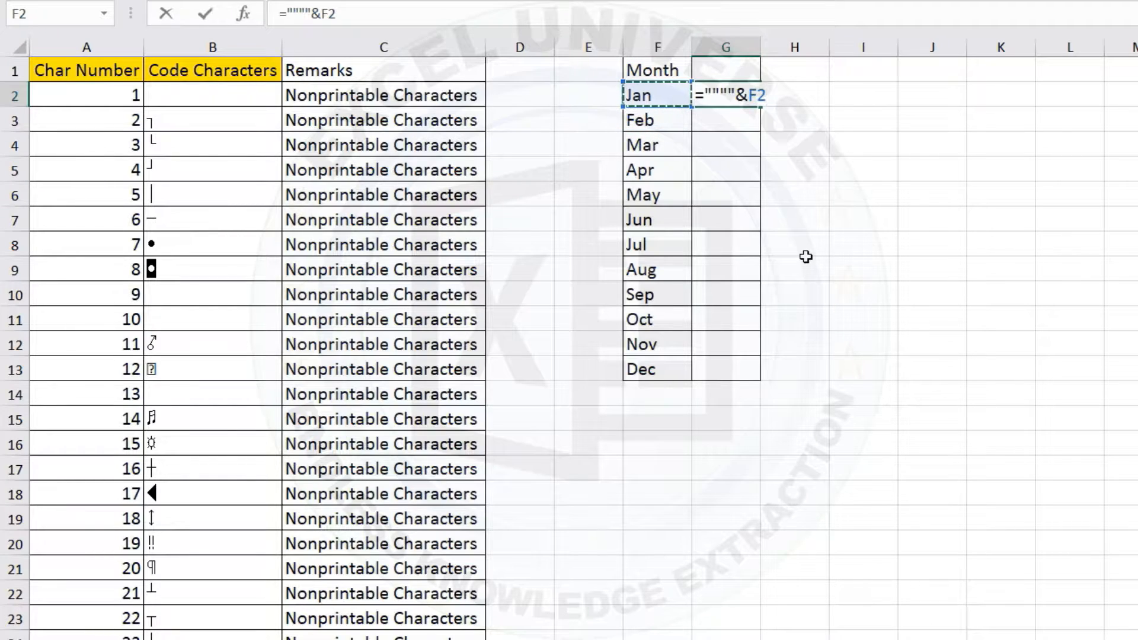
pyautogui.write('&')
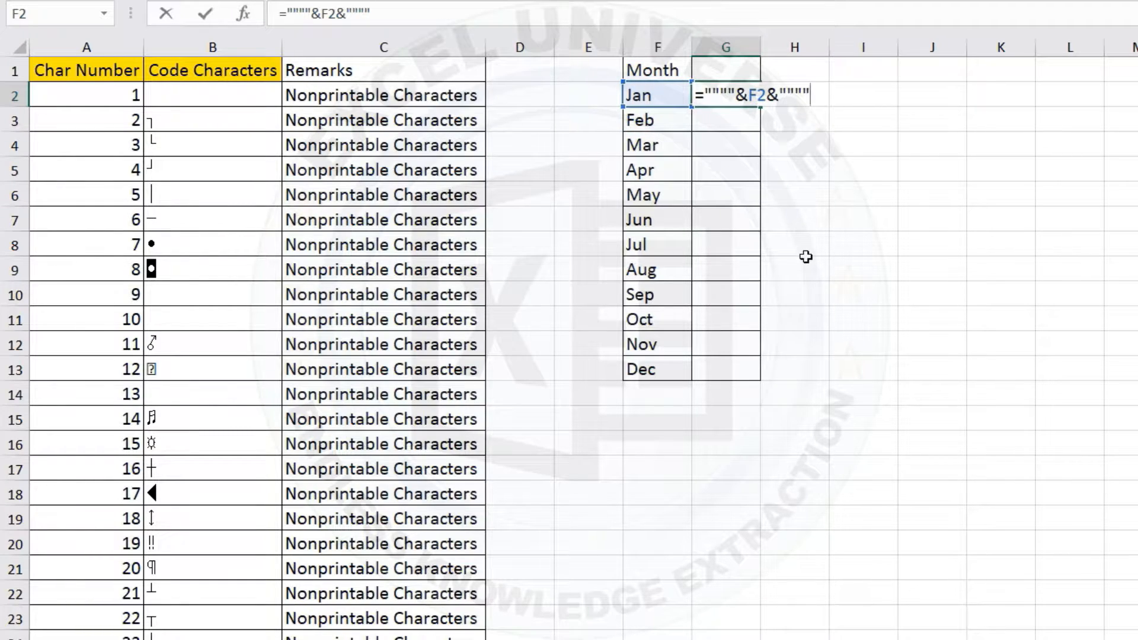
pyautogui.write('""""')
pyautogui.press('Return')
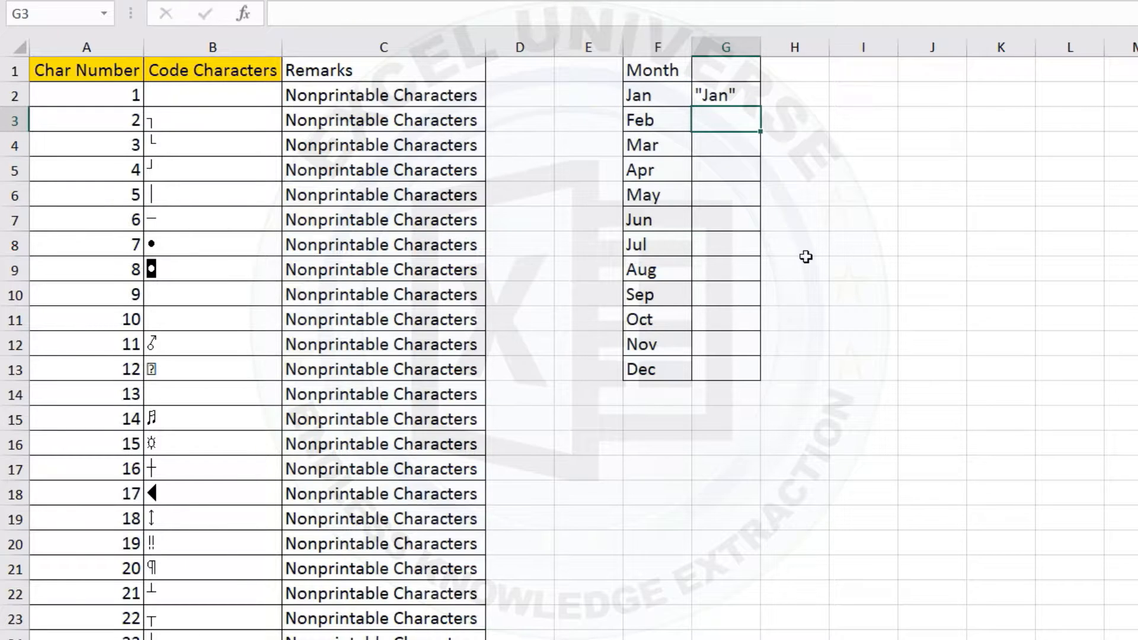
# Examine the closing quotation-mark part of the formula in G2 without changing it.
pyautogui.click(719, 95)
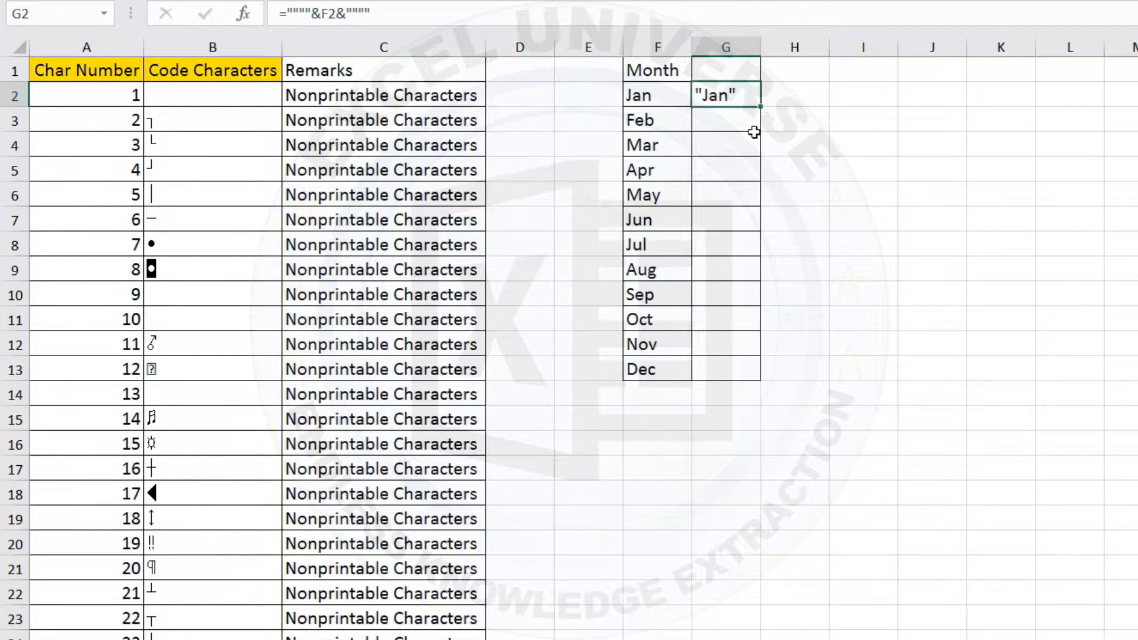
pyautogui.doubleClick(782, 95)
pyautogui.moveTo(778, 94); pyautogui.dragTo(827, 95)
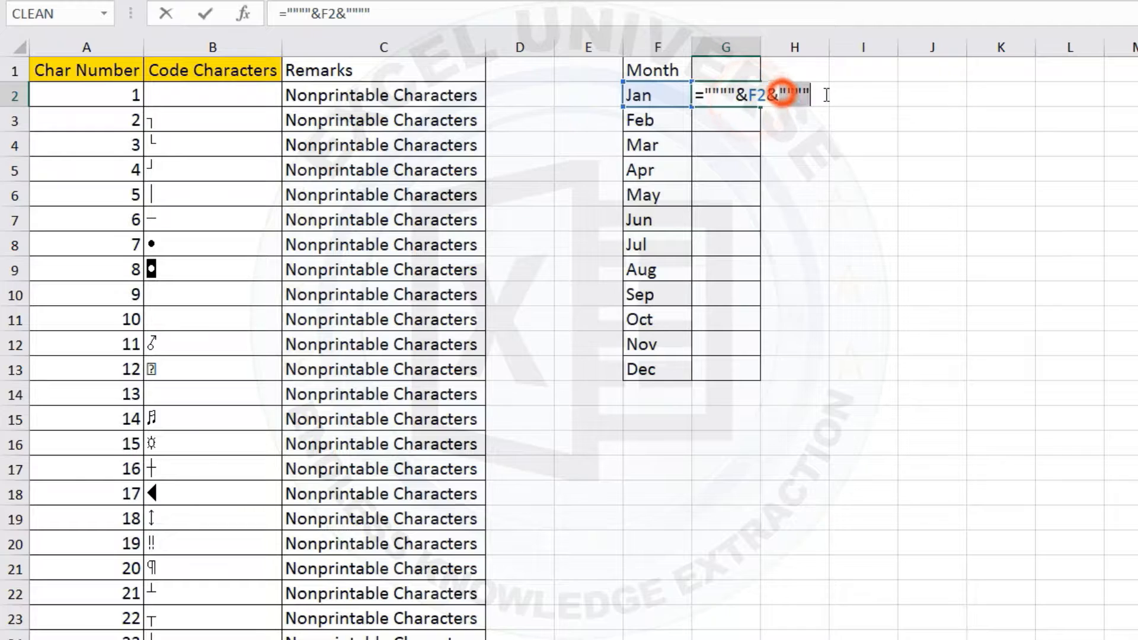
pyautogui.press('Escape')
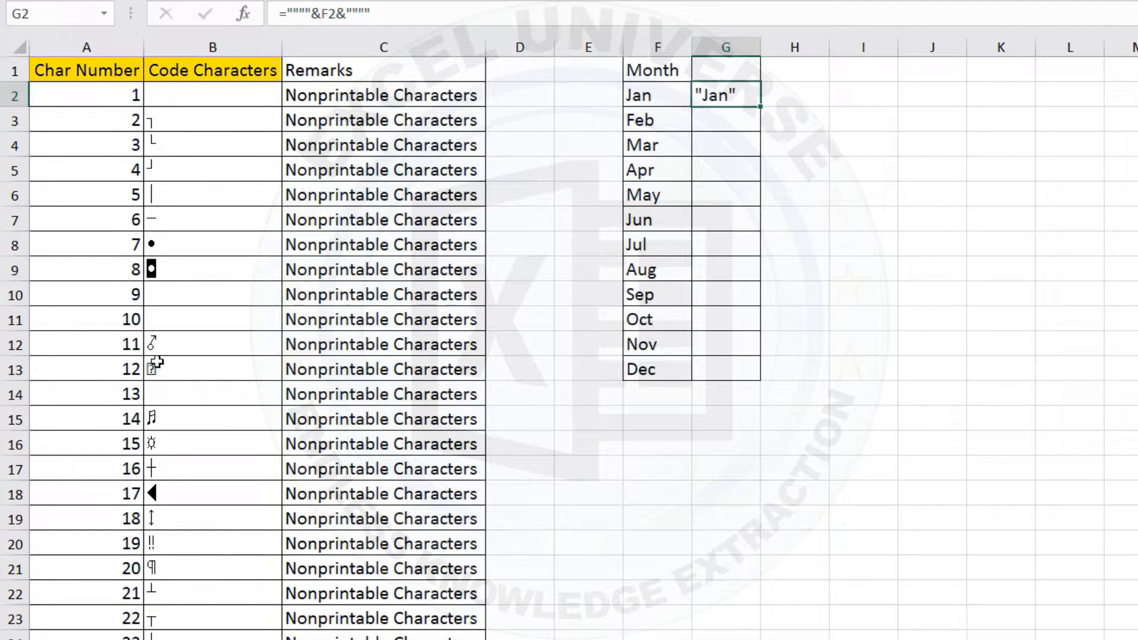
# Look up the character number of the double quotation mark in the character code list.
pyautogui.scroll(-4, 170, 437)
pyautogui.scroll(-1, 116, 390)
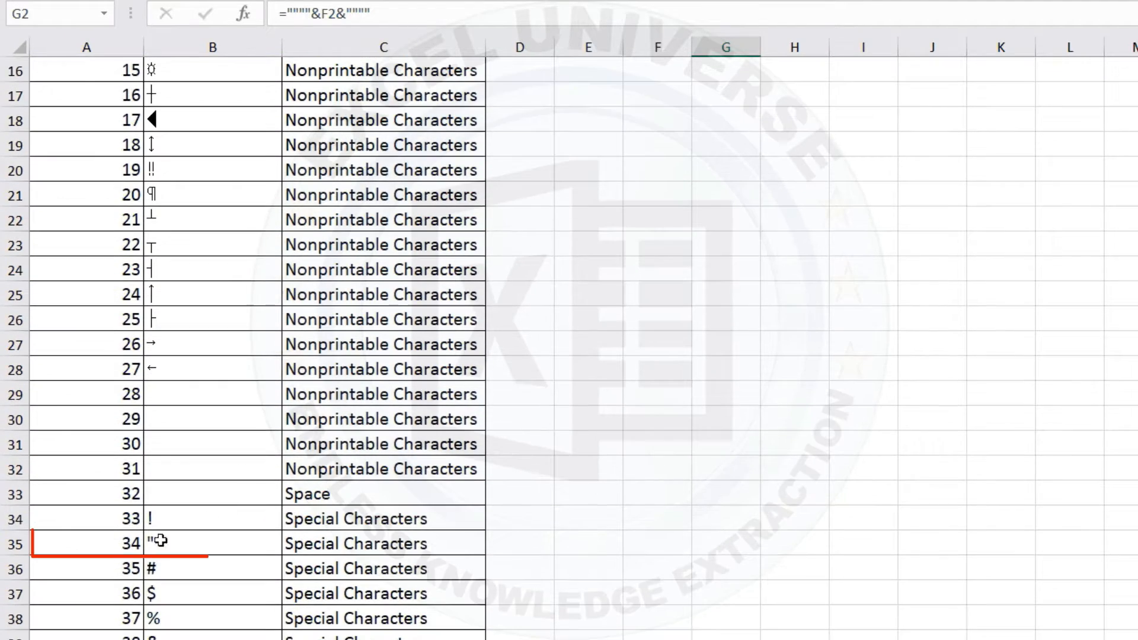
pyautogui.moveTo(107, 543); pyautogui.dragTo(415, 549)
pyautogui.scroll(5, 605, 502)
# Enter the formula =CHAR(34)&F2&CHAR(34) in H2 to put the month name in double quotes.
pyautogui.click(782, 97)
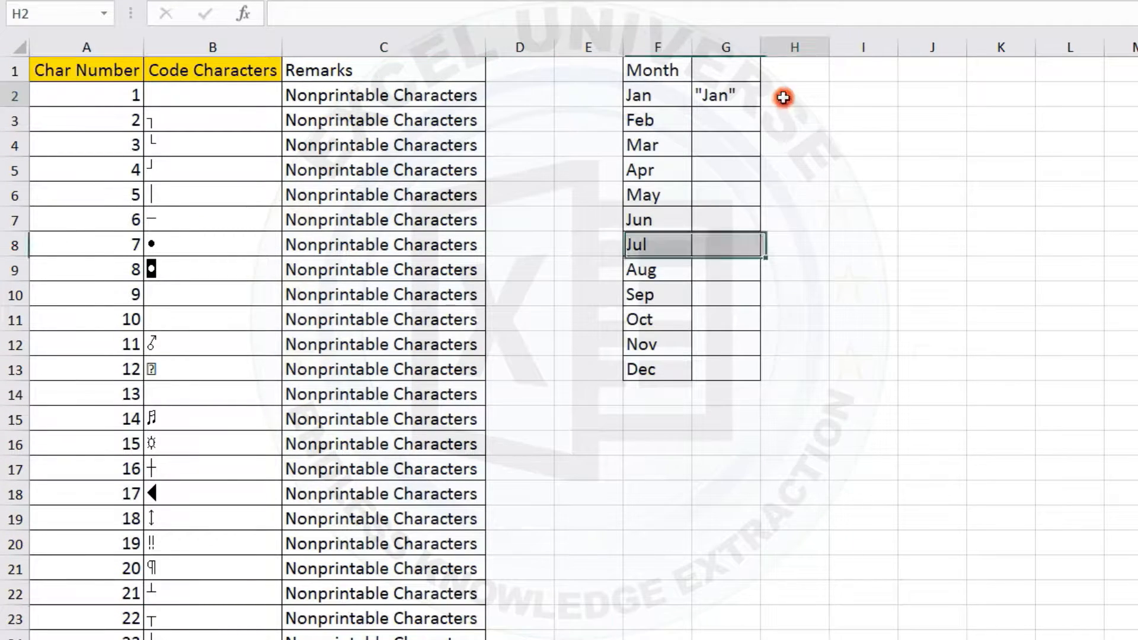
pyautogui.write('=')
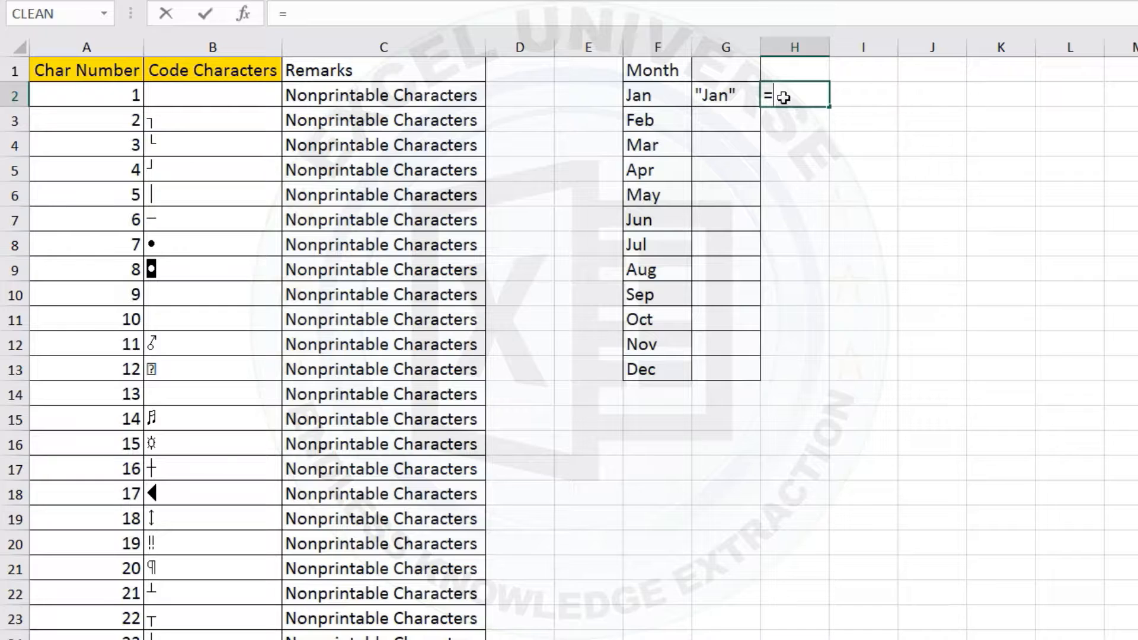
pyautogui.write('char')
pyautogui.press('Tab')
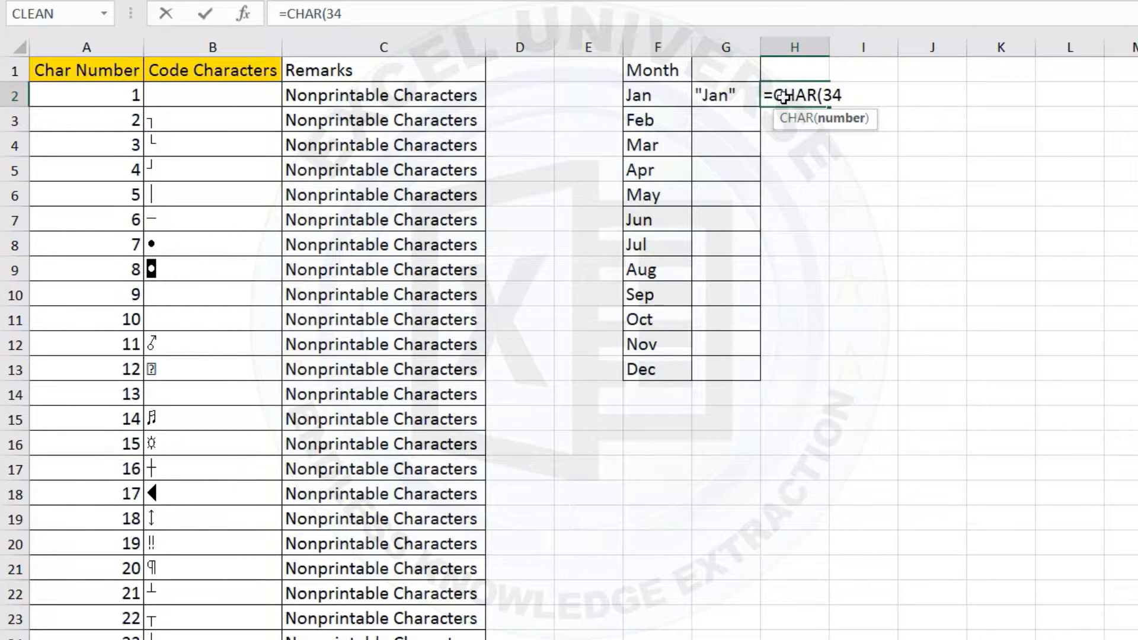
pyautogui.write('34)')
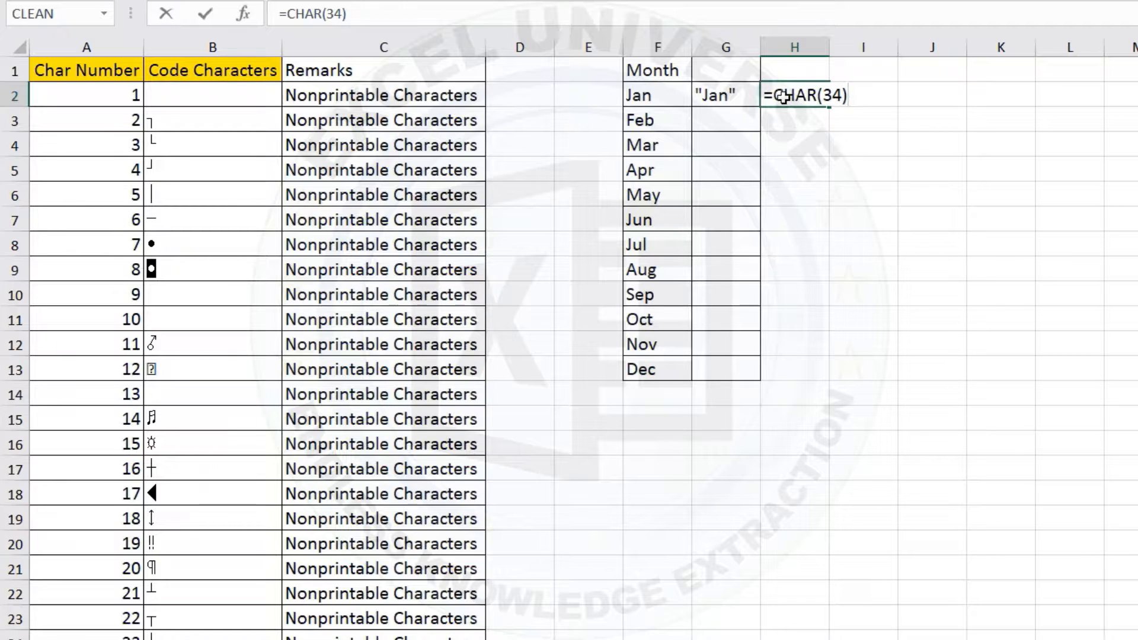
pyautogui.write('&')
pyautogui.click(667, 95)
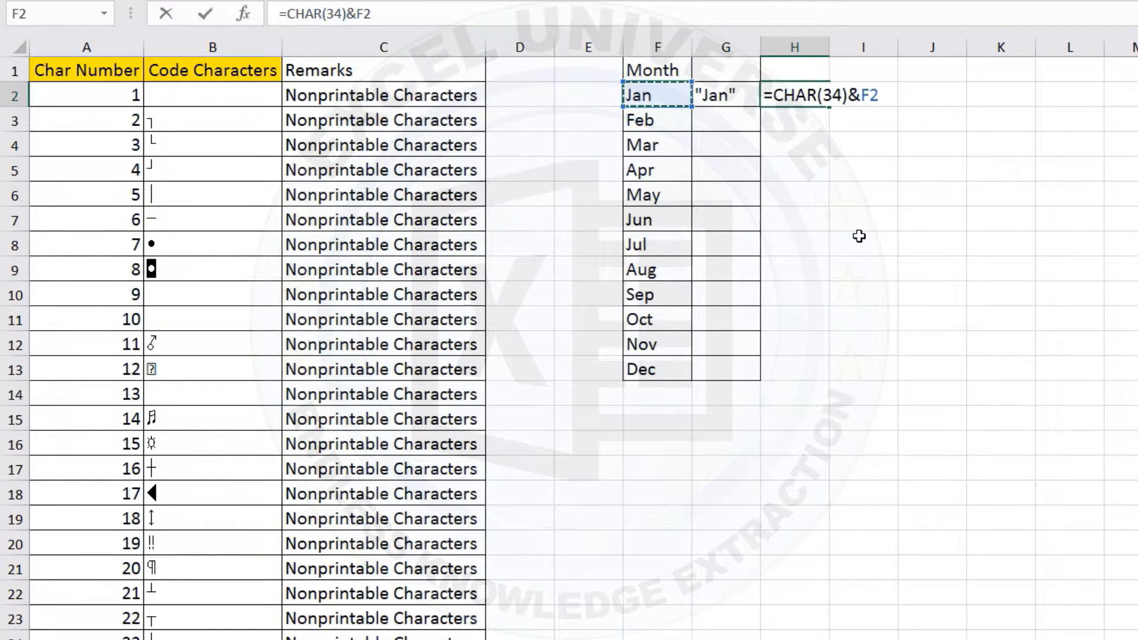
pyautogui.write('&')
pyautogui.write('char')
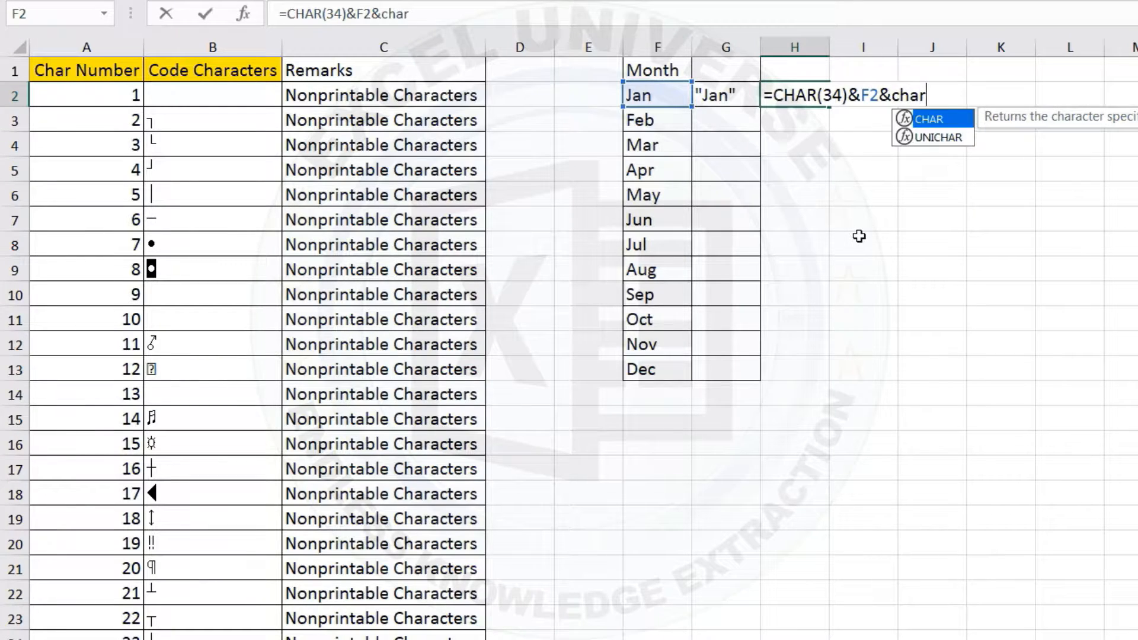
pyautogui.press('Tab')
pyautogui.write('34')
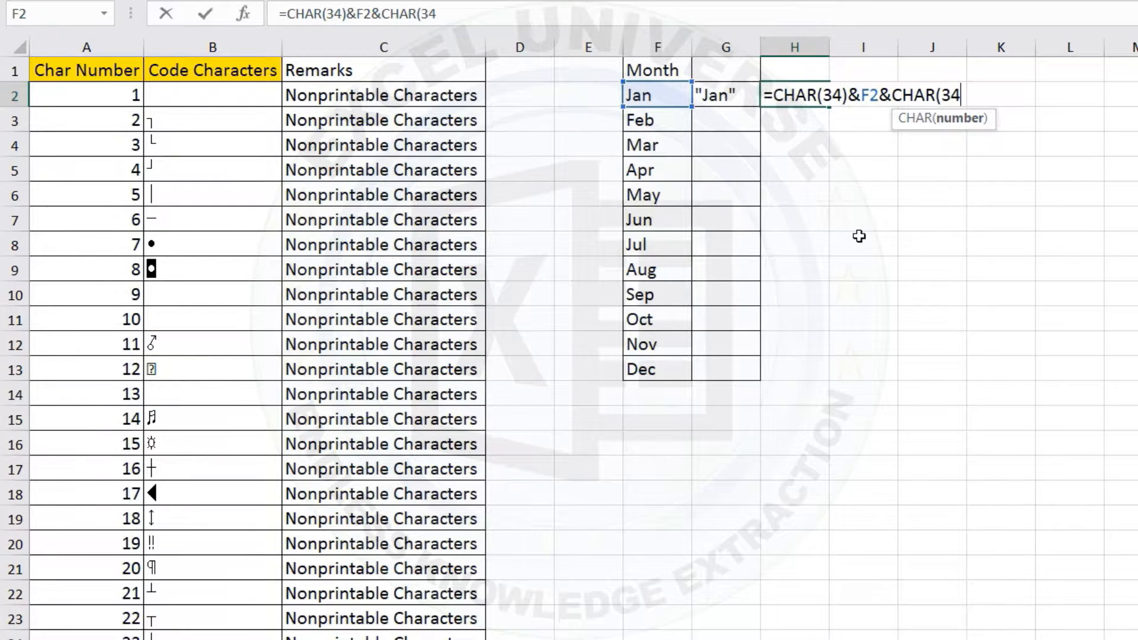
pyautogui.write(')')
pyautogui.press('Return')
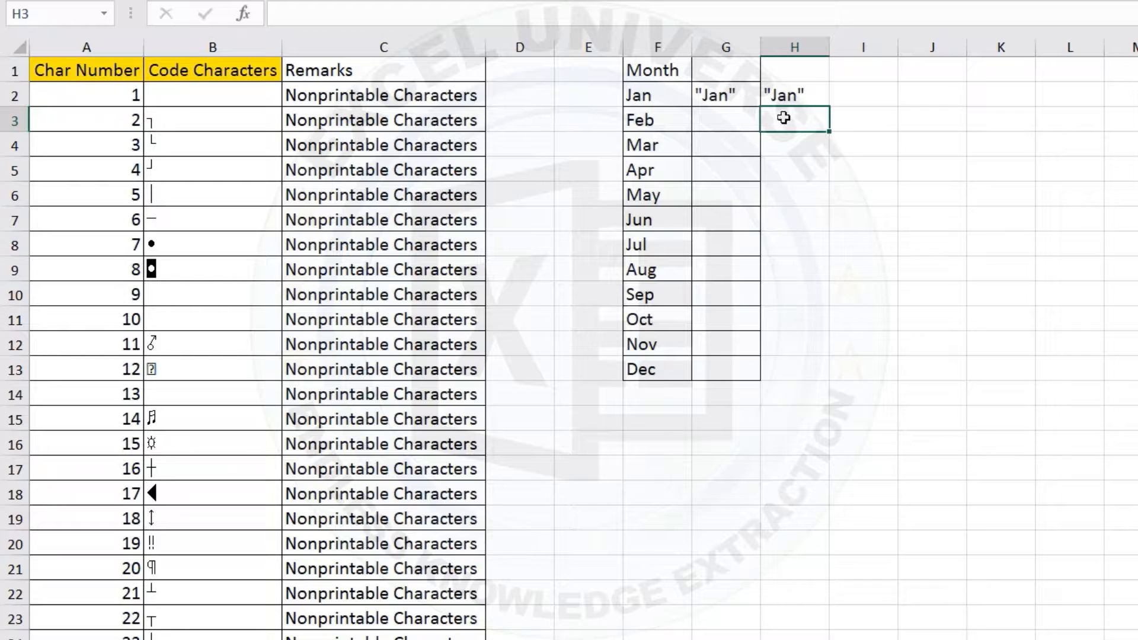
# Fill the formulas in G2 and H2 down through row 13 for all months.
pyautogui.click(728, 95)
pyautogui.hotkey('shift', 'Right')
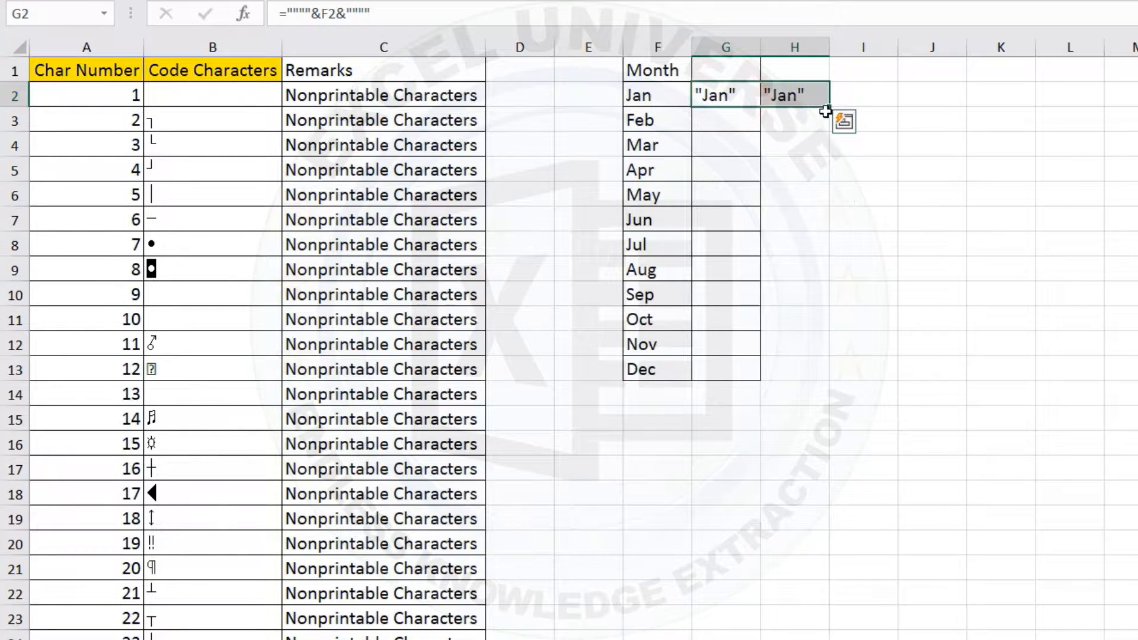
pyautogui.moveTo(828, 110); pyautogui.dragTo(835, 383)
pyautogui.click(729, 243)
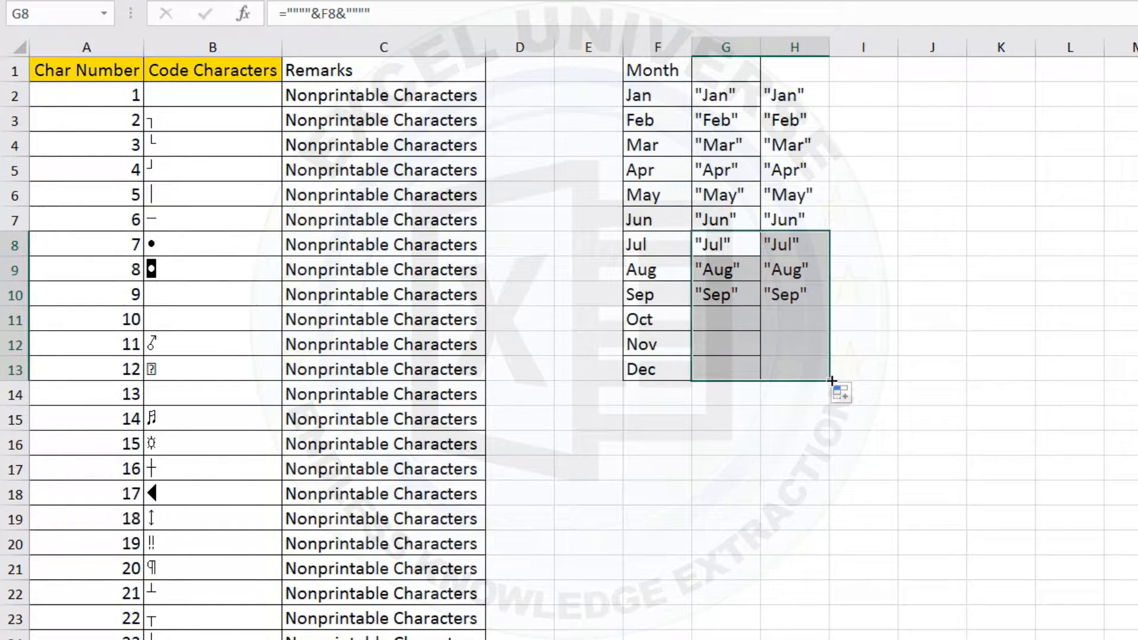
pyautogui.click(645, 249)
# Delete column G, which holds the month formulas built with literal quotation marks.
pyautogui.click(726, 48)
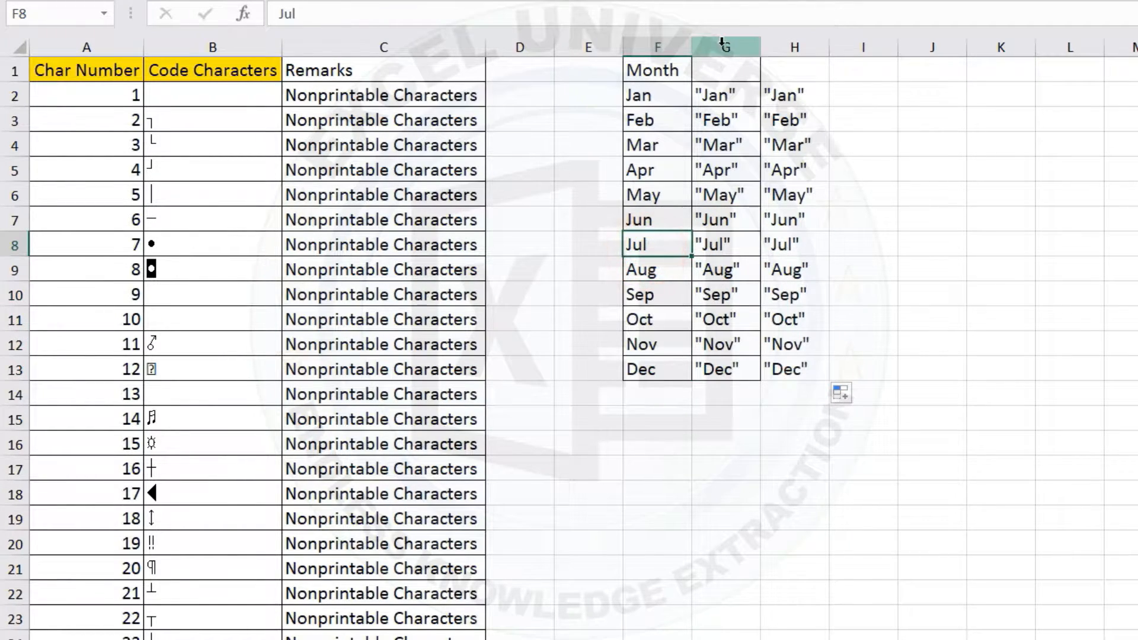
pyautogui.rightClick(724, 47)
pyautogui.click(781, 258)
pyautogui.click(735, 74)
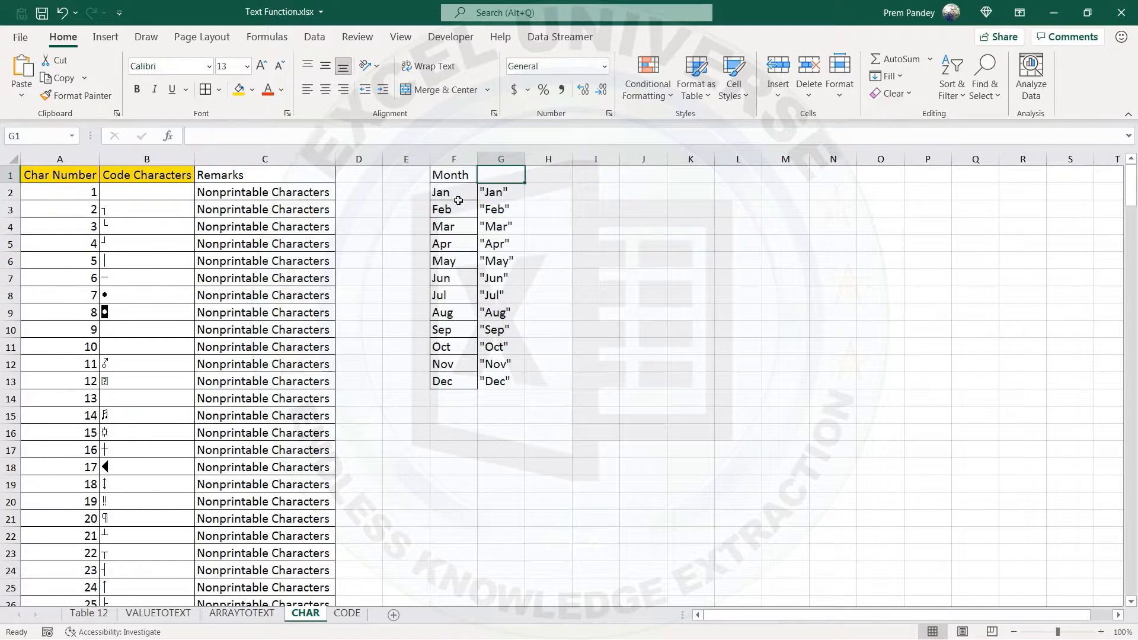
# Copy the Value and Name table in A1:B17 of the VALUETOTEXT sheet to cell I1 of the CHAR sheet.
pyautogui.click(216, 613)
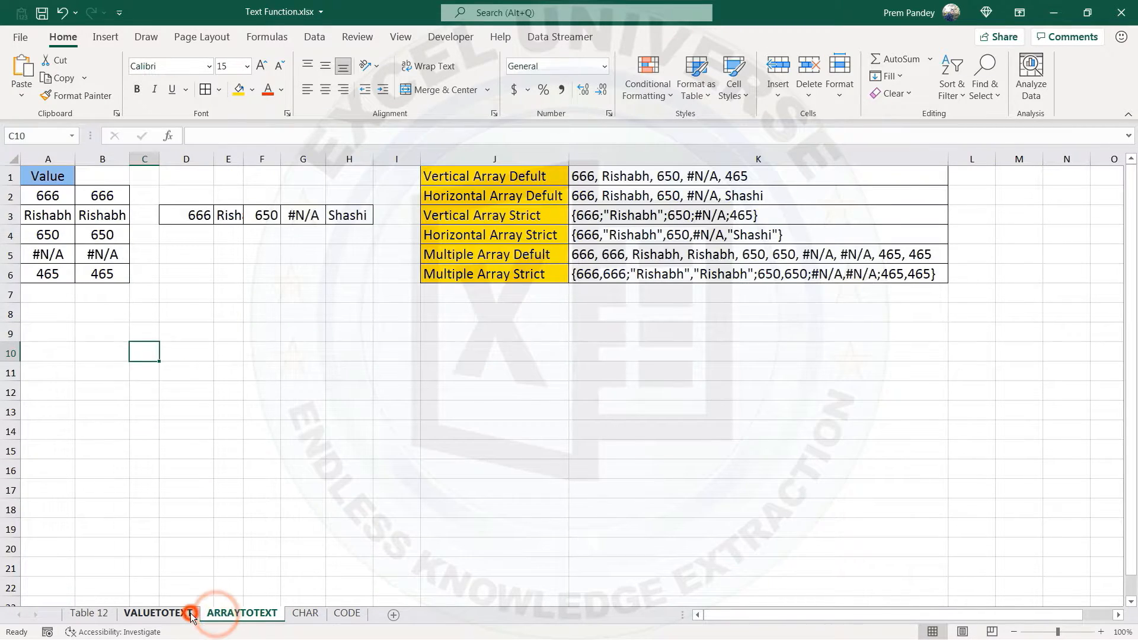
pyautogui.click(190, 613)
pyautogui.moveTo(56, 174); pyautogui.dragTo(95, 450)
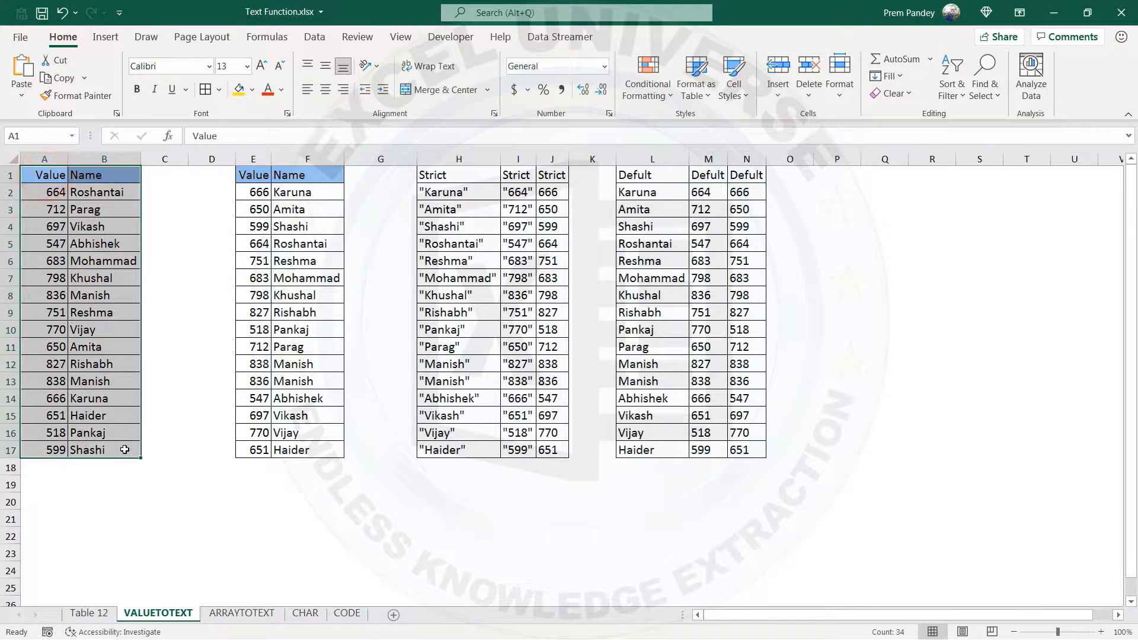
pyautogui.hotkey('ctrl', 'c')
pyautogui.click(302, 614)
pyautogui.click(610, 178)
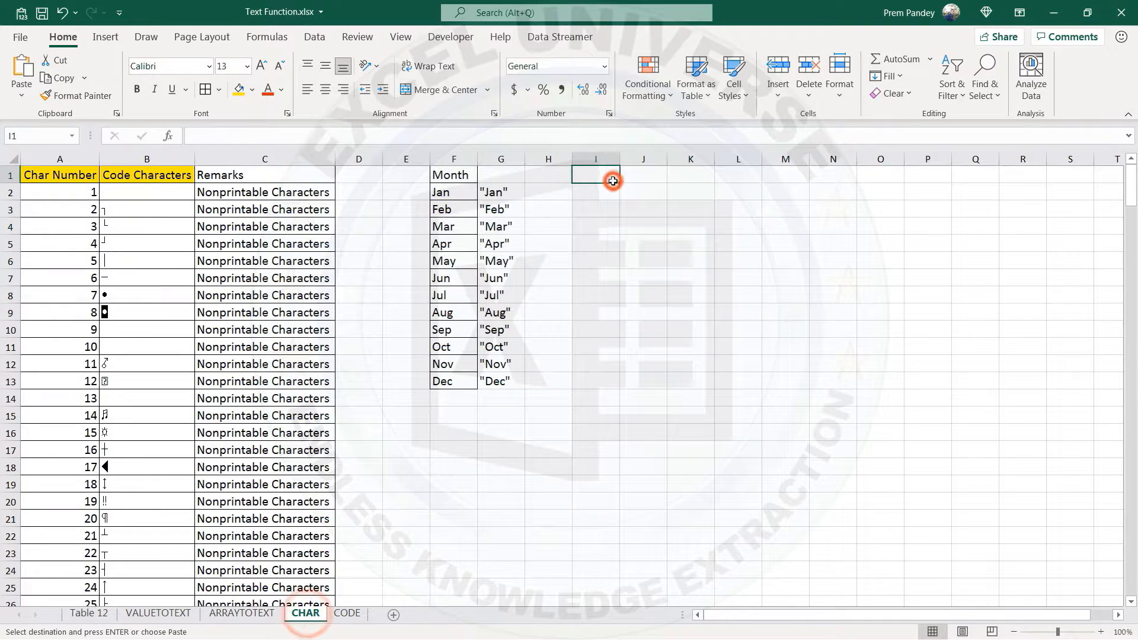
pyautogui.hotkey('ctrl', 'v')
# Autofit the widths of columns I and J to the pasted Value and Name data.
pyautogui.moveTo(596, 159); pyautogui.dragTo(667, 159)
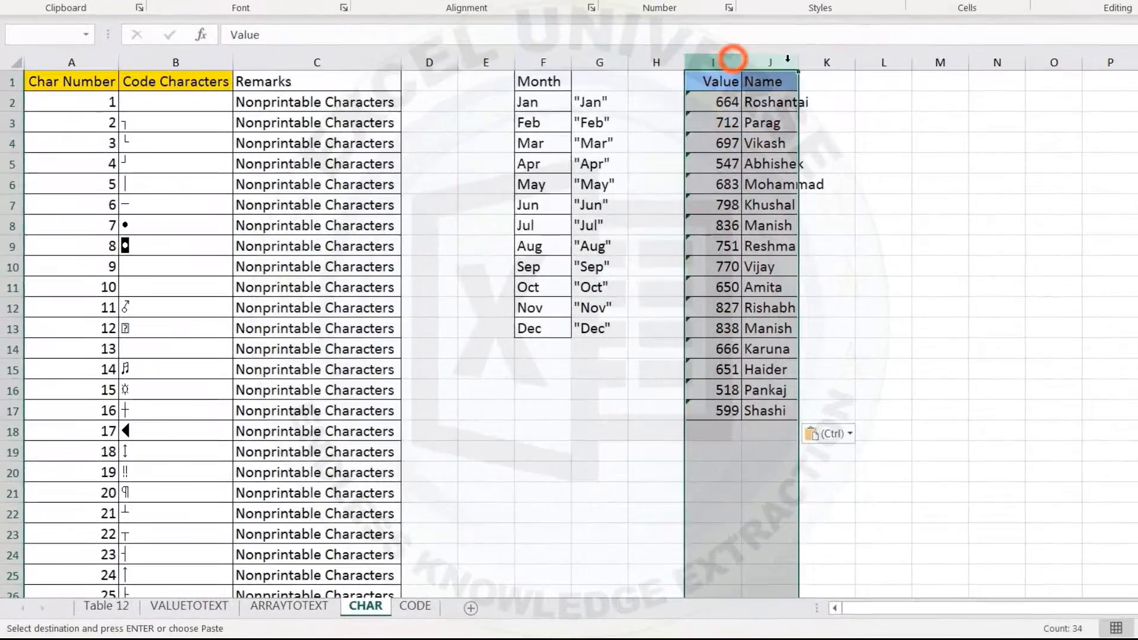
pyautogui.doubleClick(828, 41)
pyautogui.click(742, 83)
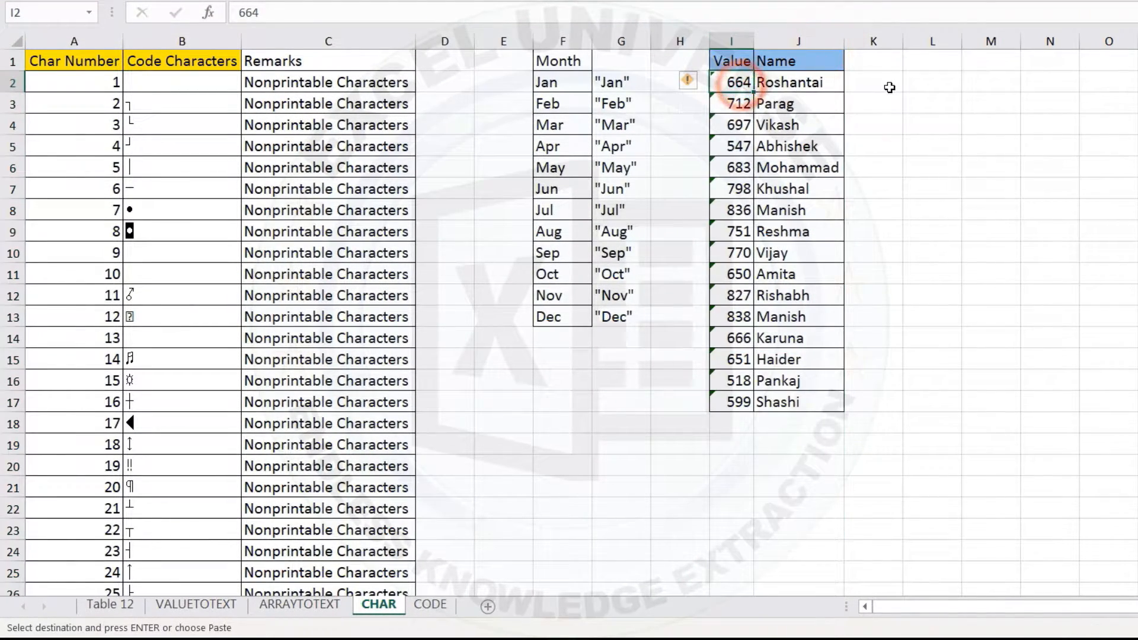
# Enter the formula =I2&CHAR(10)&J2 in K2 to join the value and name with a line break.
pyautogui.click(880, 83)
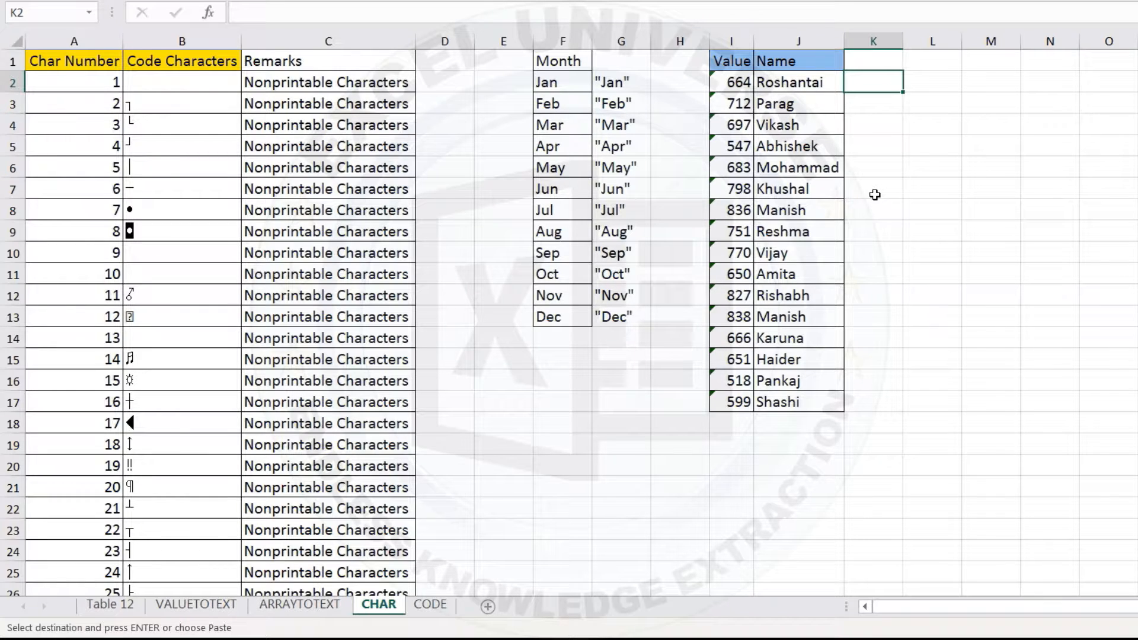
pyautogui.write('=')
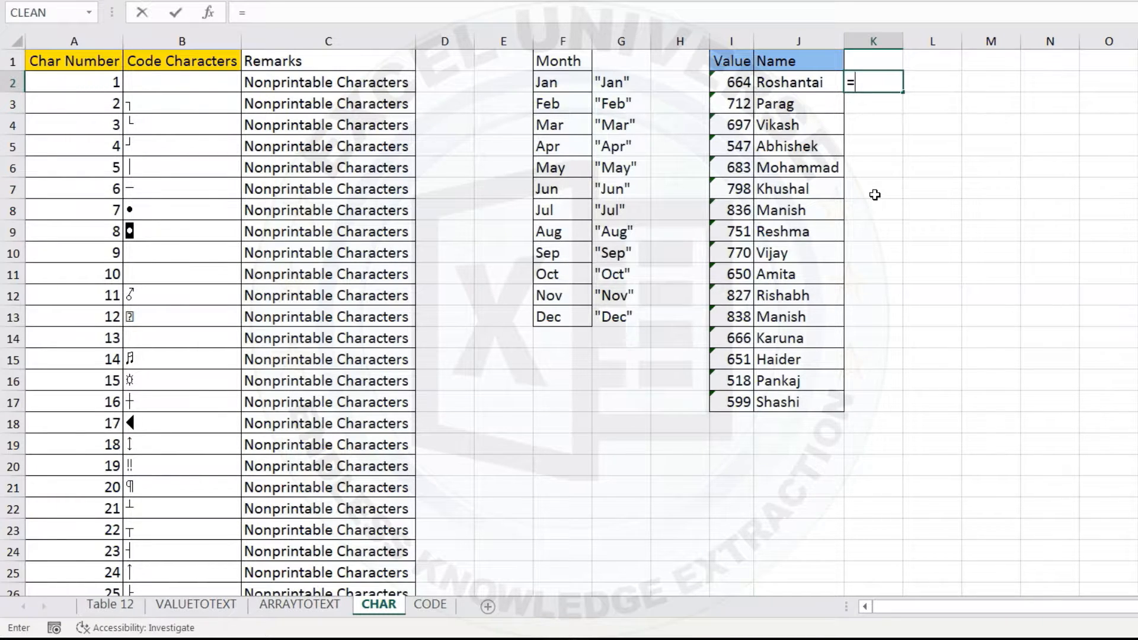
pyautogui.click(731, 83)
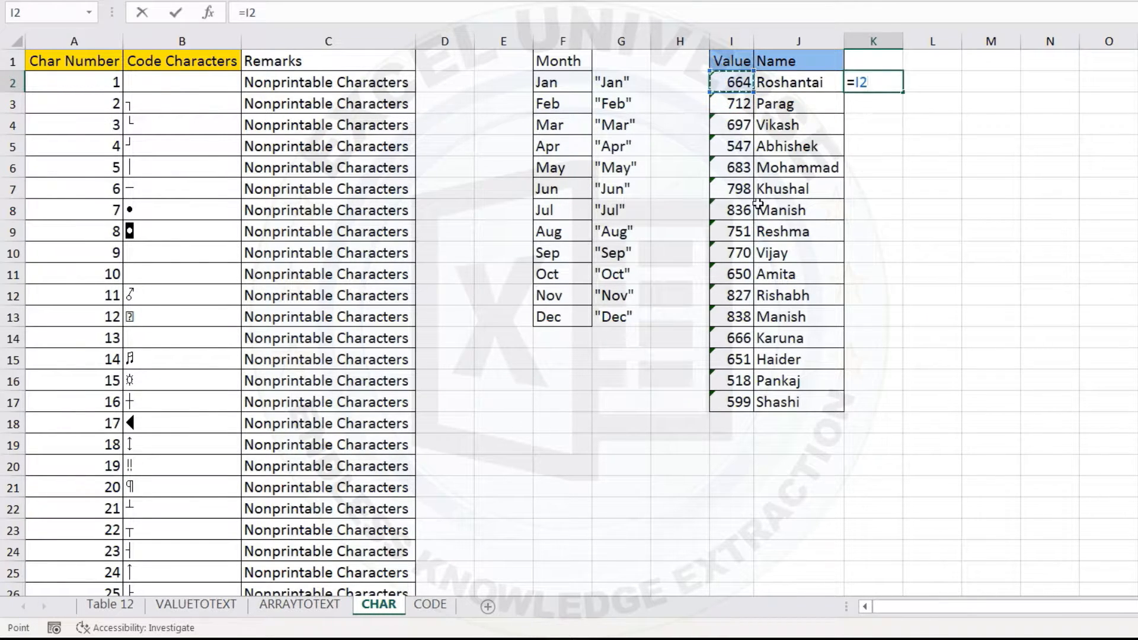
pyautogui.write('&cha')
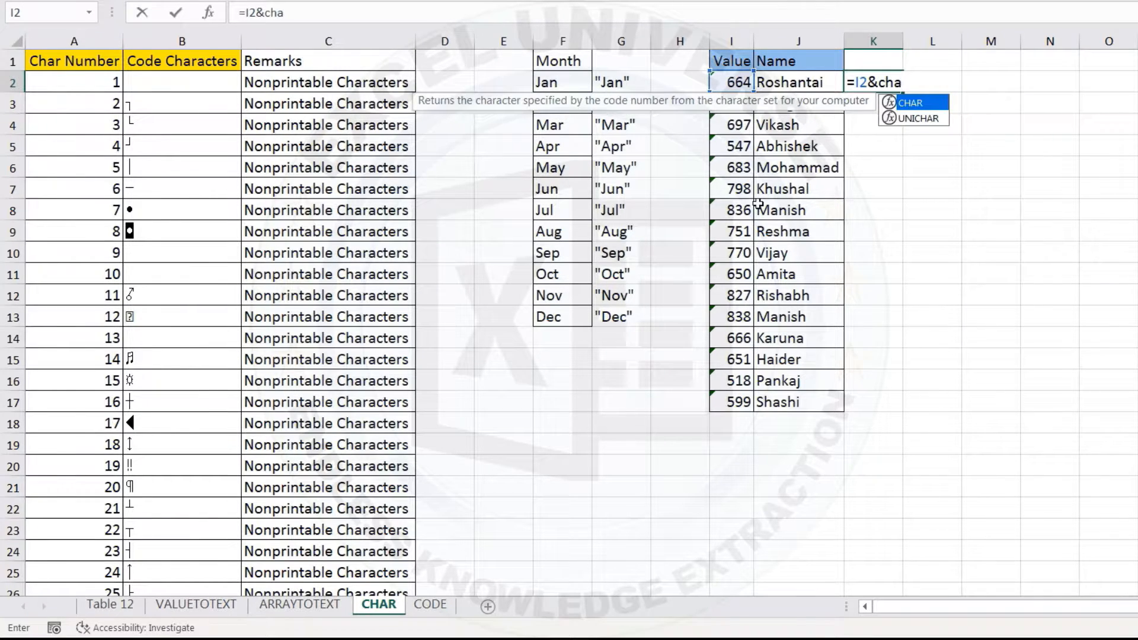
pyautogui.press('Tab')
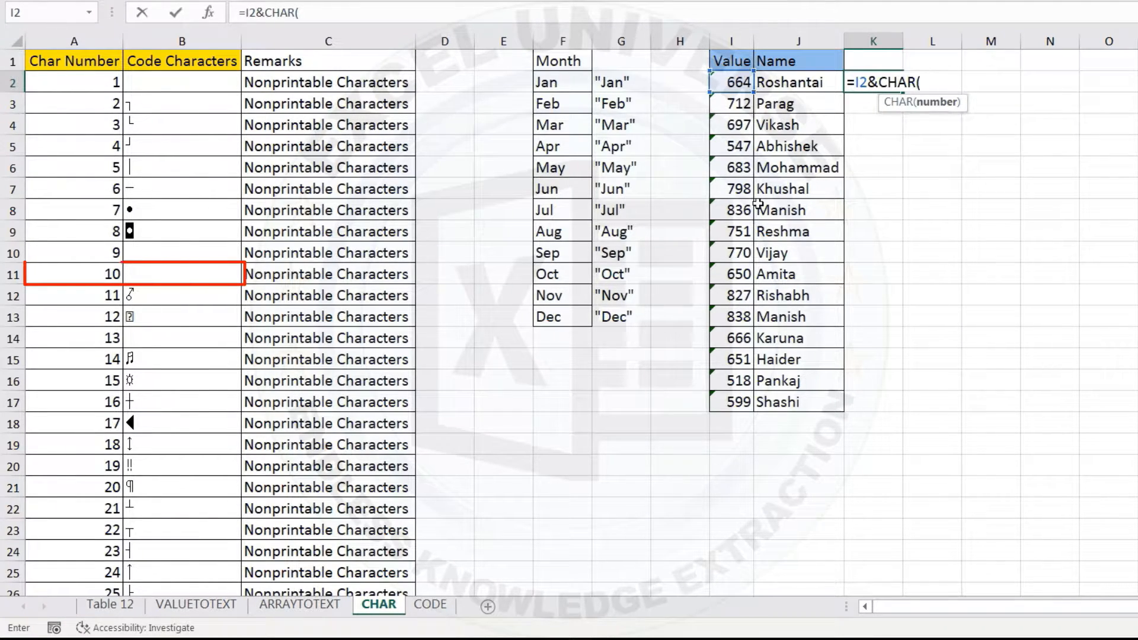
pyautogui.write('10')
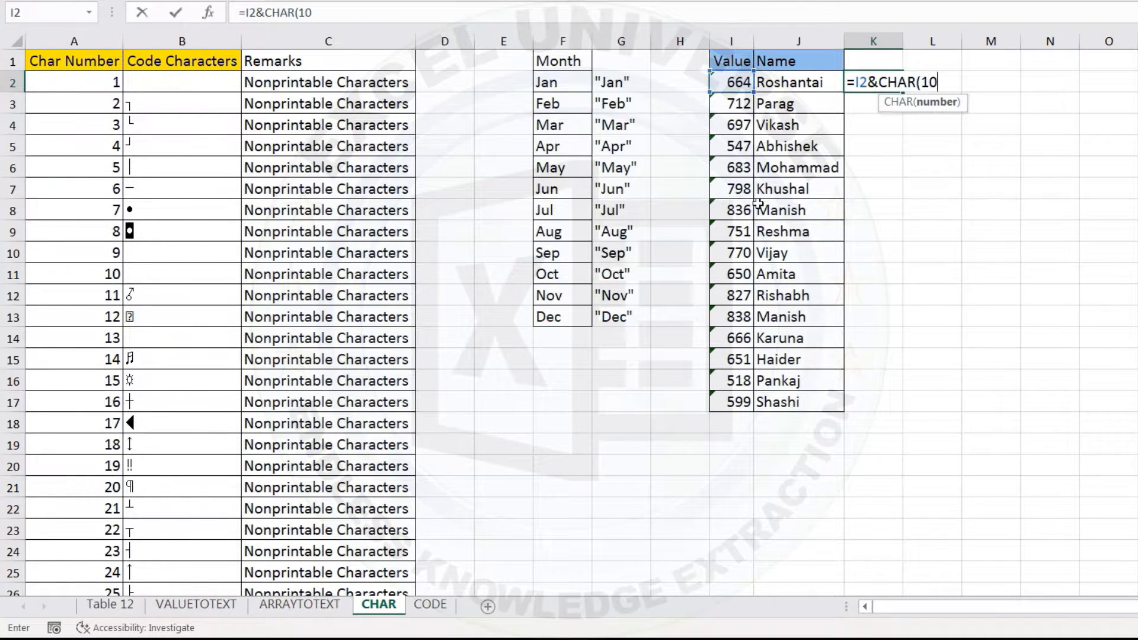
pyautogui.write(')')
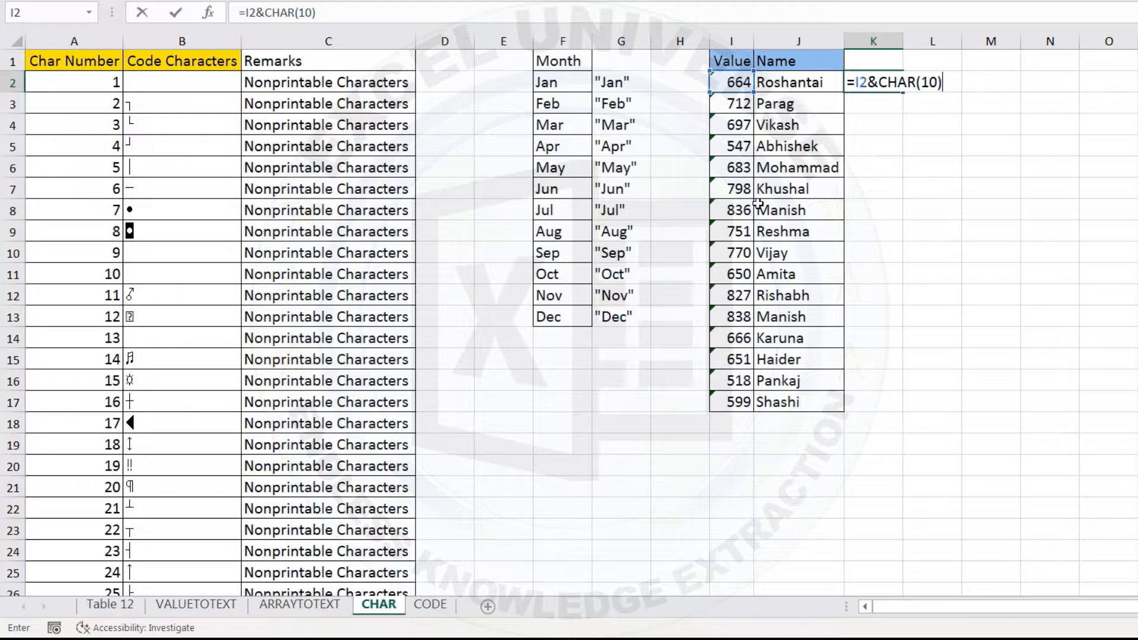
pyautogui.write('&')
pyautogui.click(816, 84)
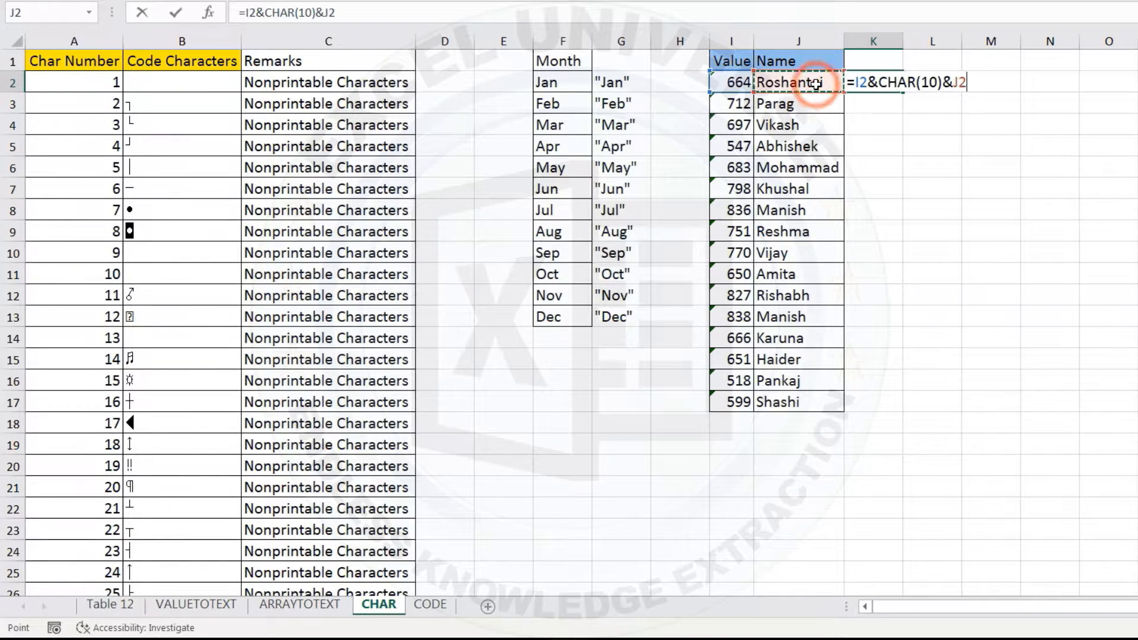
pyautogui.press('Return')
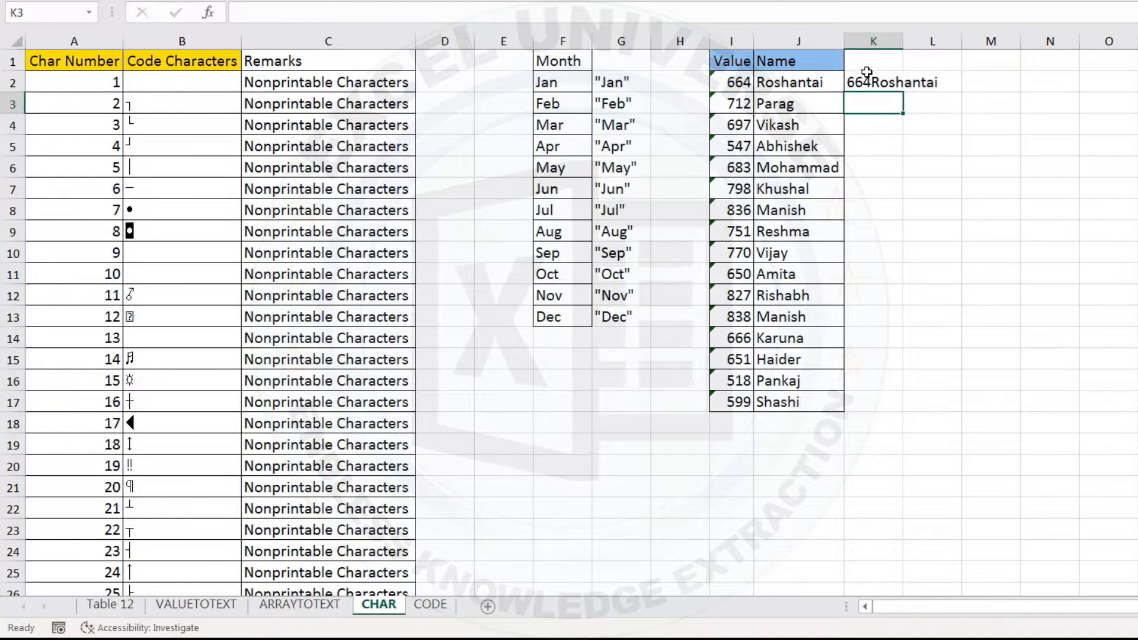
# Autofit column K and fill the K2 formula down through row 17.
pyautogui.doubleClick(900, 45)
pyautogui.click(922, 81)
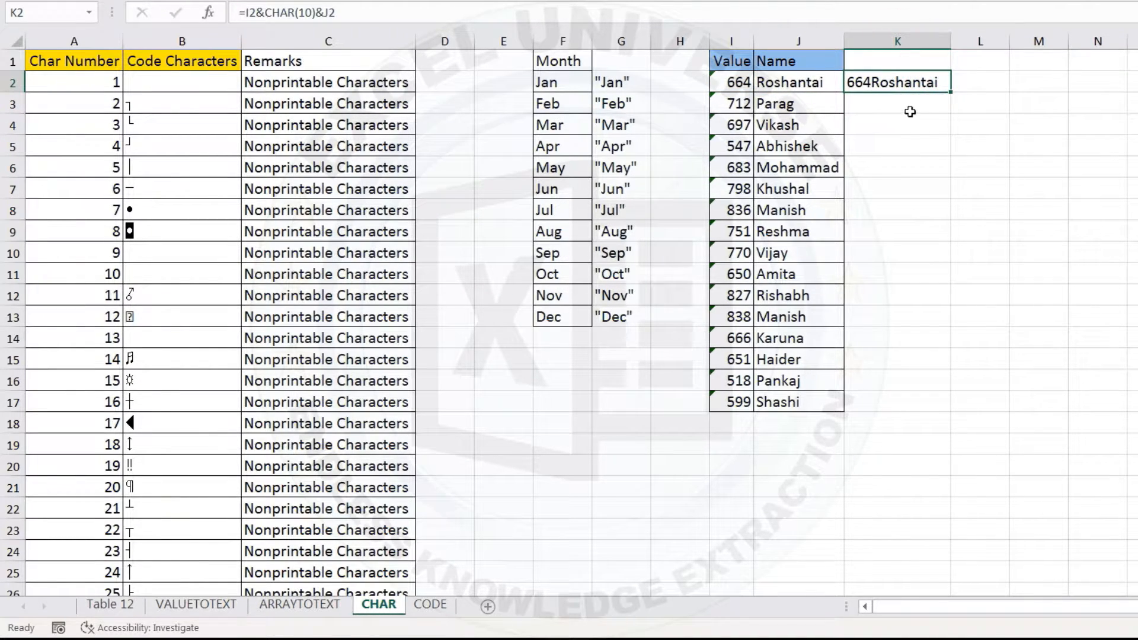
pyautogui.doubleClick(952, 93)
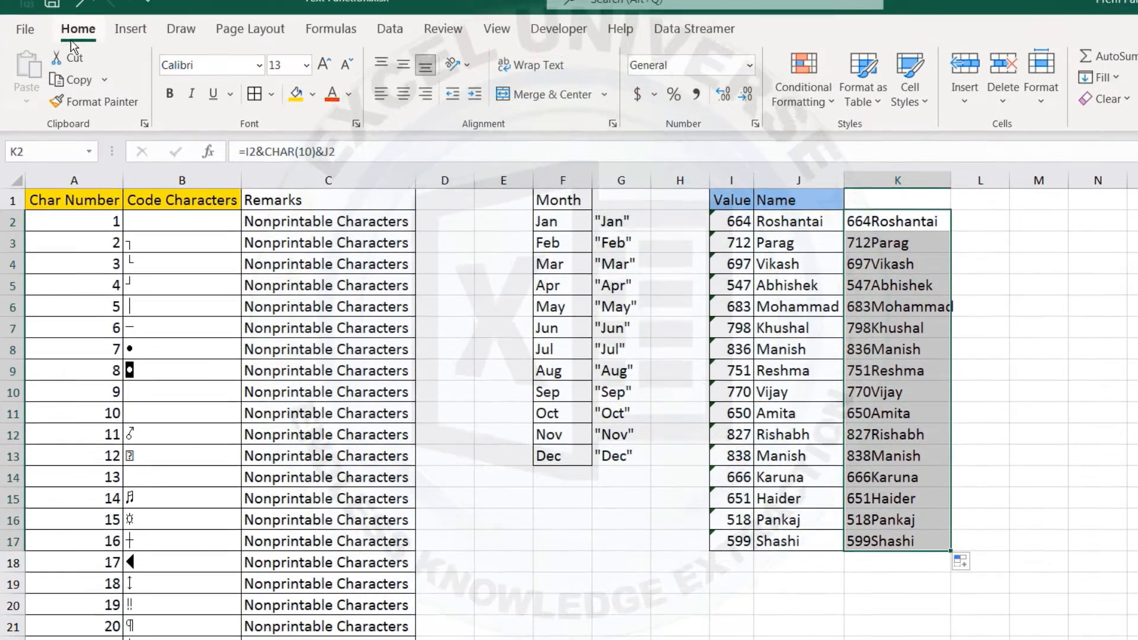
# Apply Wrap Text to K2:K17 to put each value and name on separate lines.
pyautogui.click(78, 45)
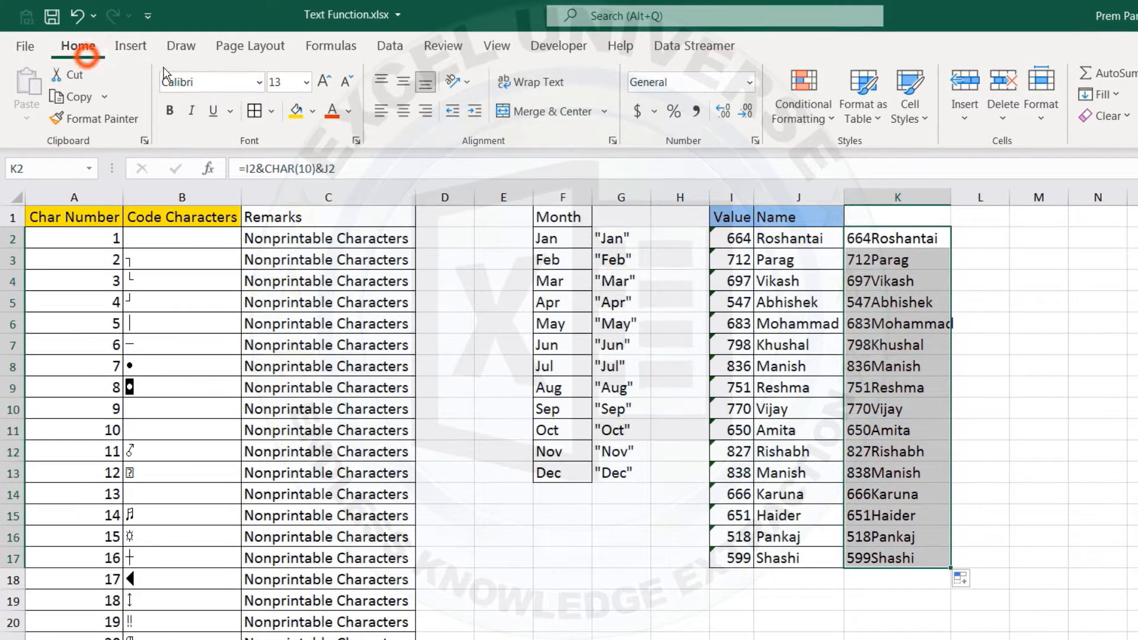
pyautogui.click(529, 85)
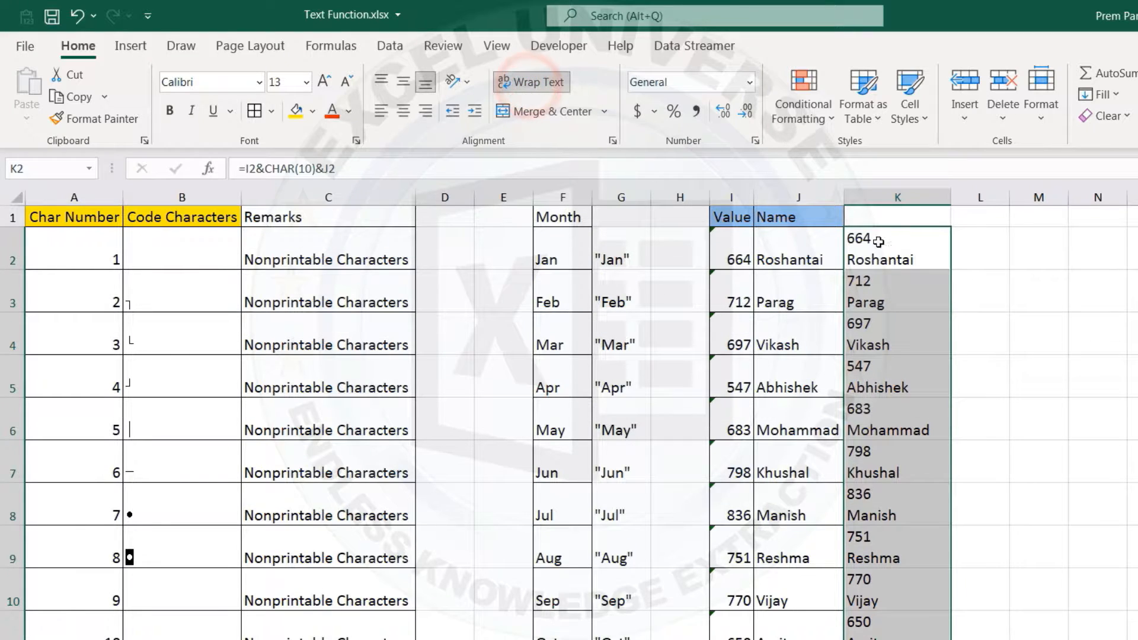
pyautogui.click(901, 253)
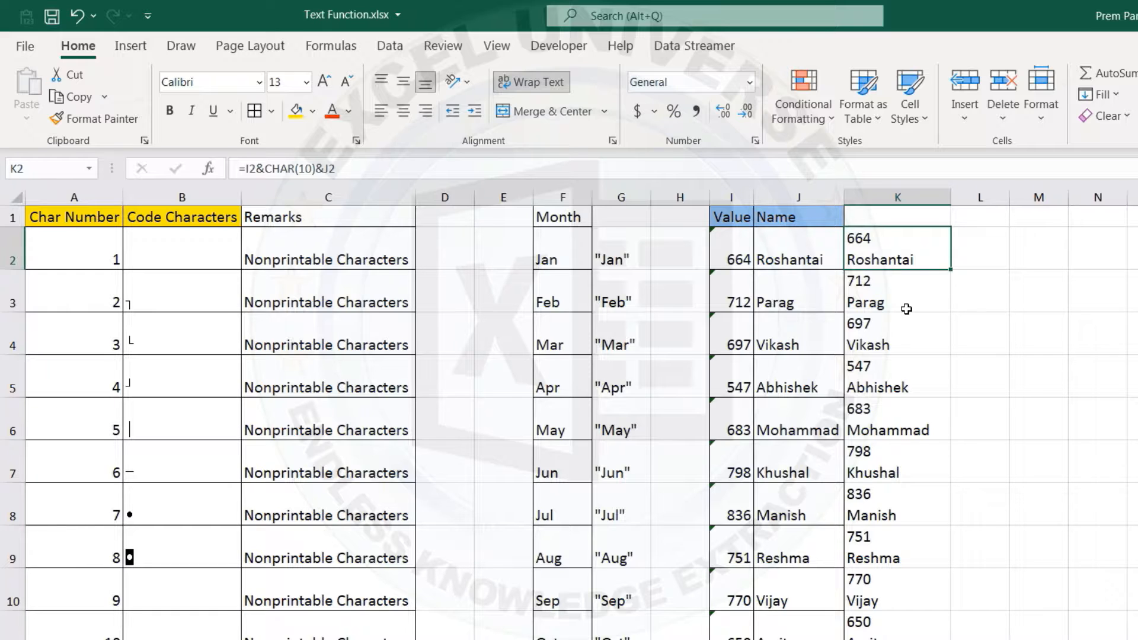
pyautogui.scroll(-4, 906, 309)
pyautogui.scroll(4, 907, 309)
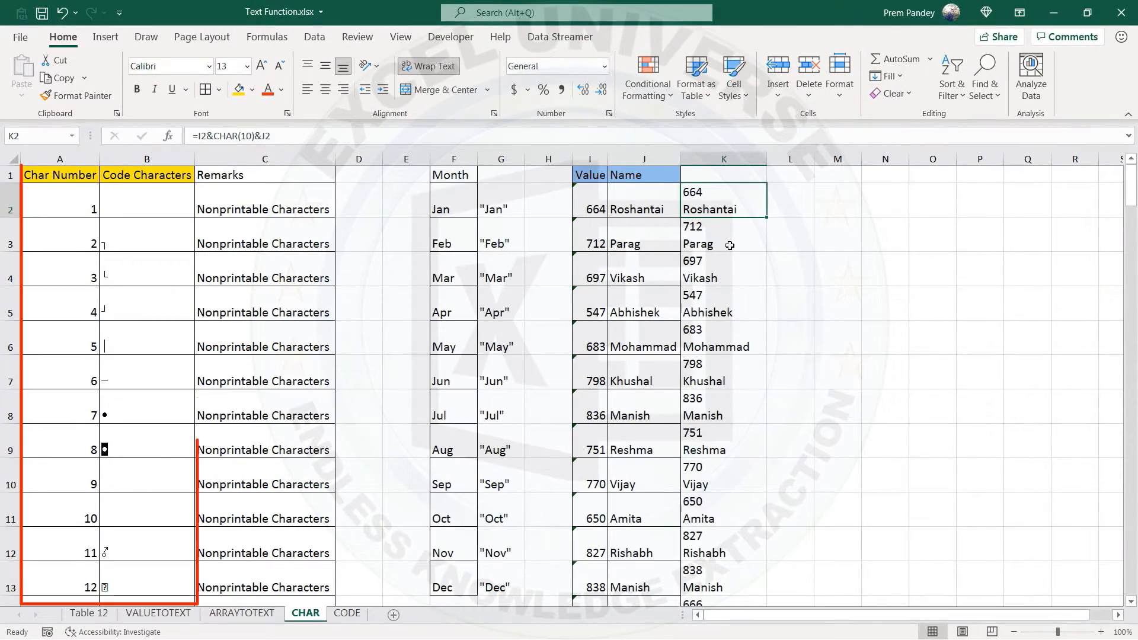
# Examine the character code list for the number ranges of capital letters, small letters and numeric characters.
pyautogui.click(122, 205)
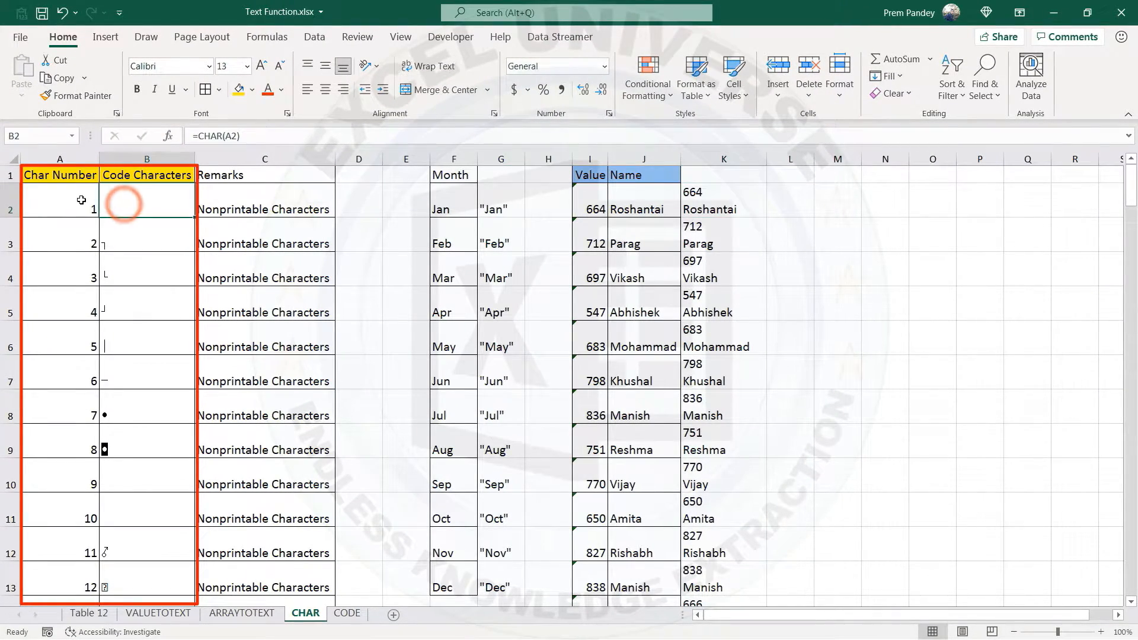
pyautogui.scroll(-5, 121, 213)
pyautogui.scroll(-2, 122, 213)
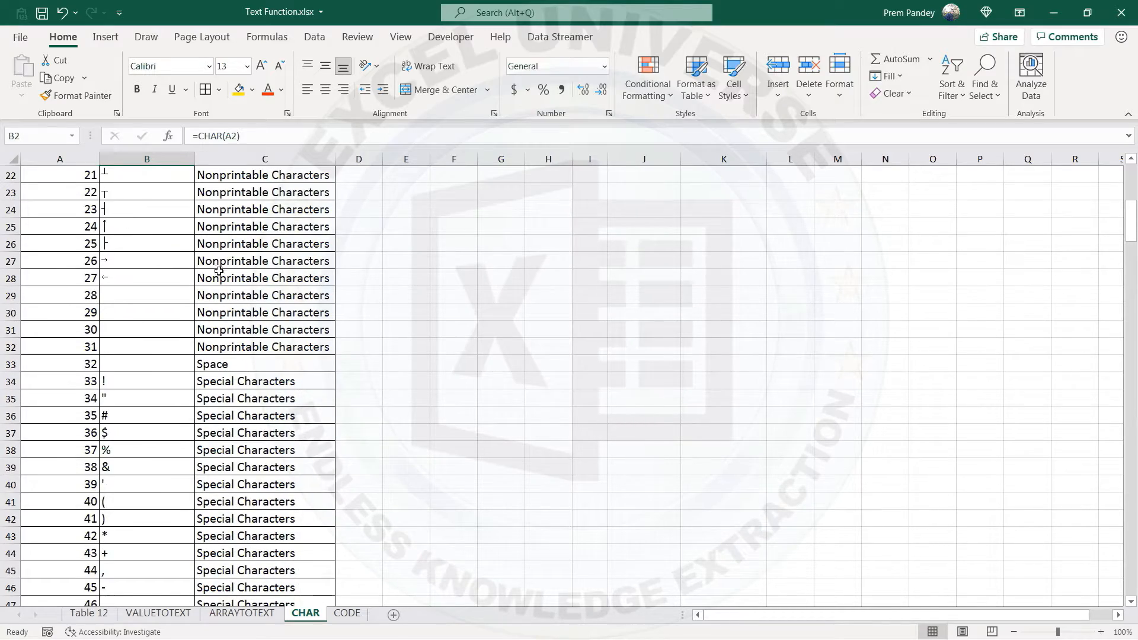
pyautogui.scroll(-8, 224, 276)
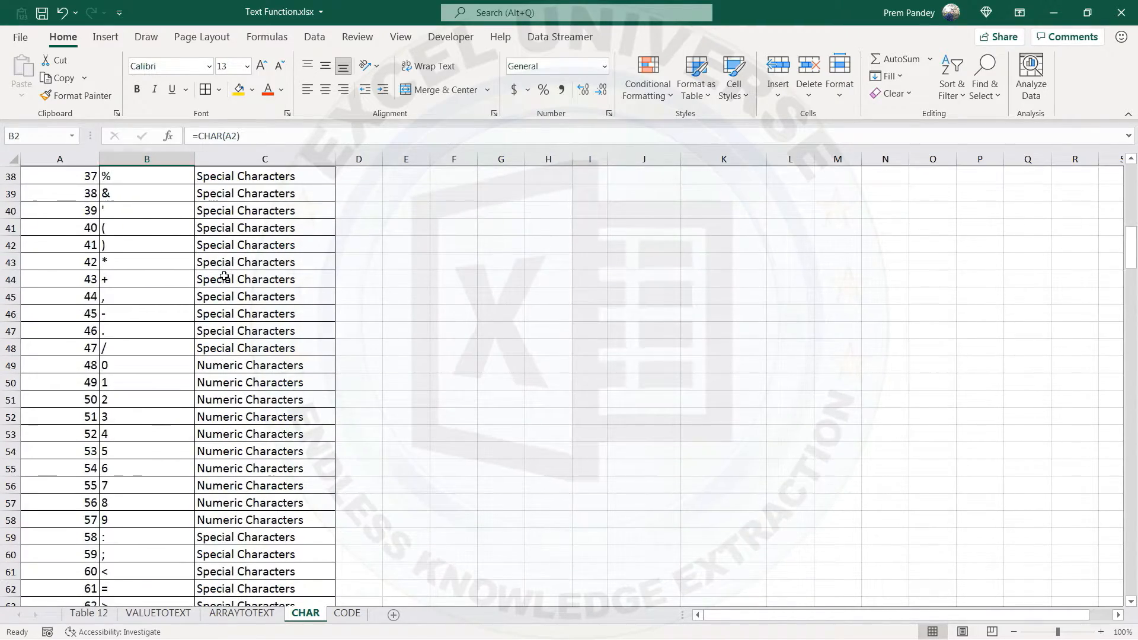
pyautogui.scroll(-4, 224, 278)
pyautogui.moveTo(77, 309); pyautogui.dragTo(138, 442)
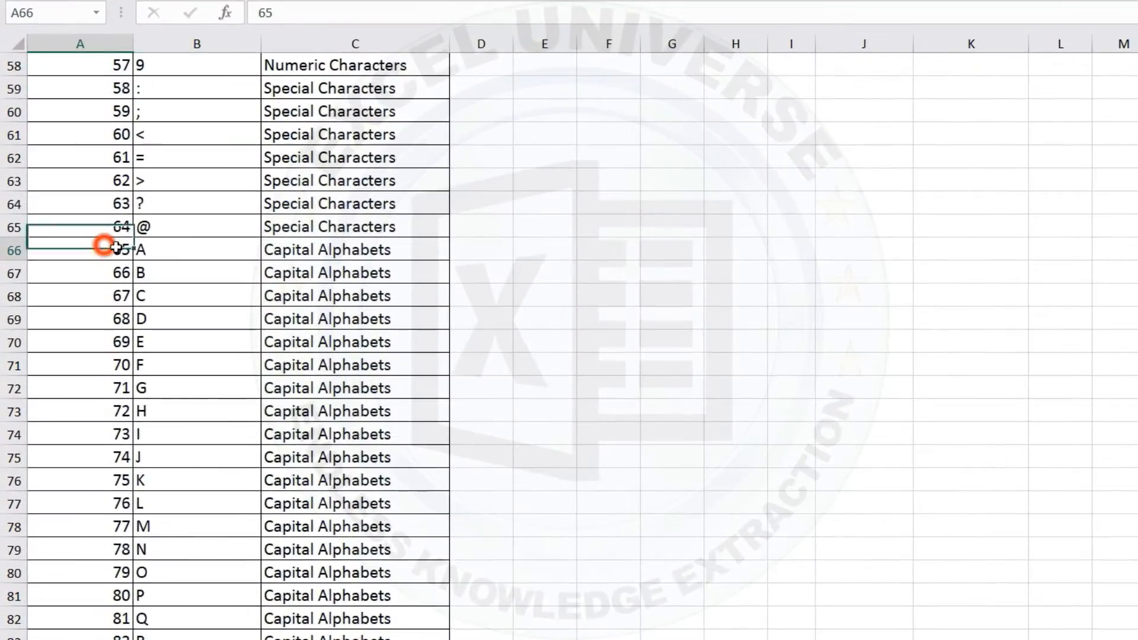
pyautogui.moveTo(186, 413); pyautogui.dragTo(205, 617)
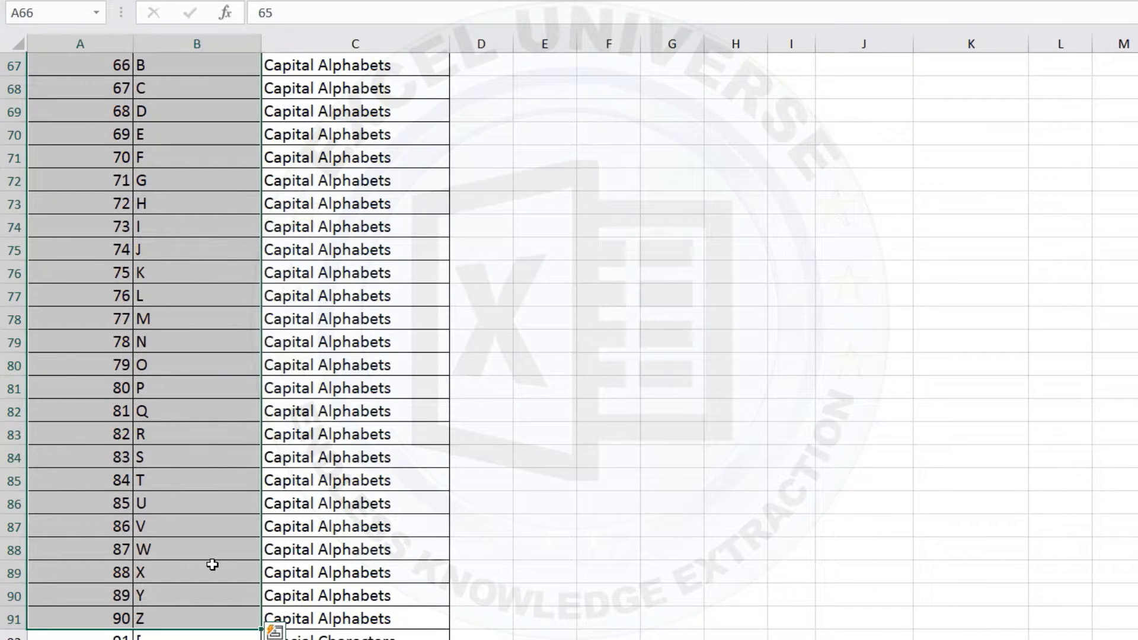
pyautogui.scroll(-8, 212, 564)
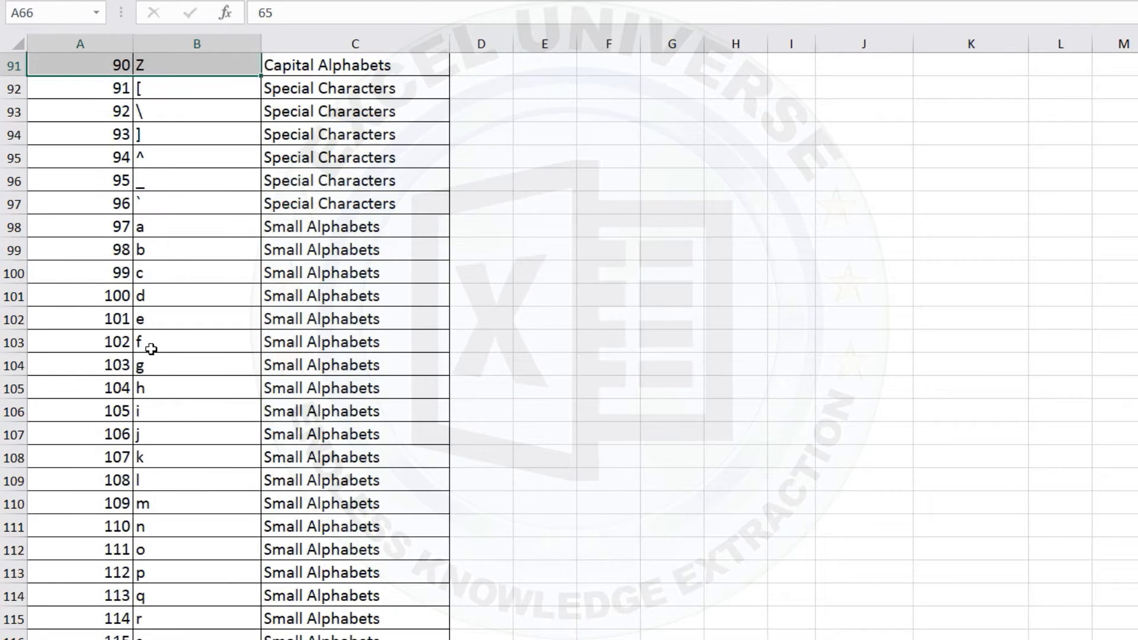
pyautogui.moveTo(111, 226); pyautogui.dragTo(115, 617)
pyautogui.scroll(-2, 228, 587)
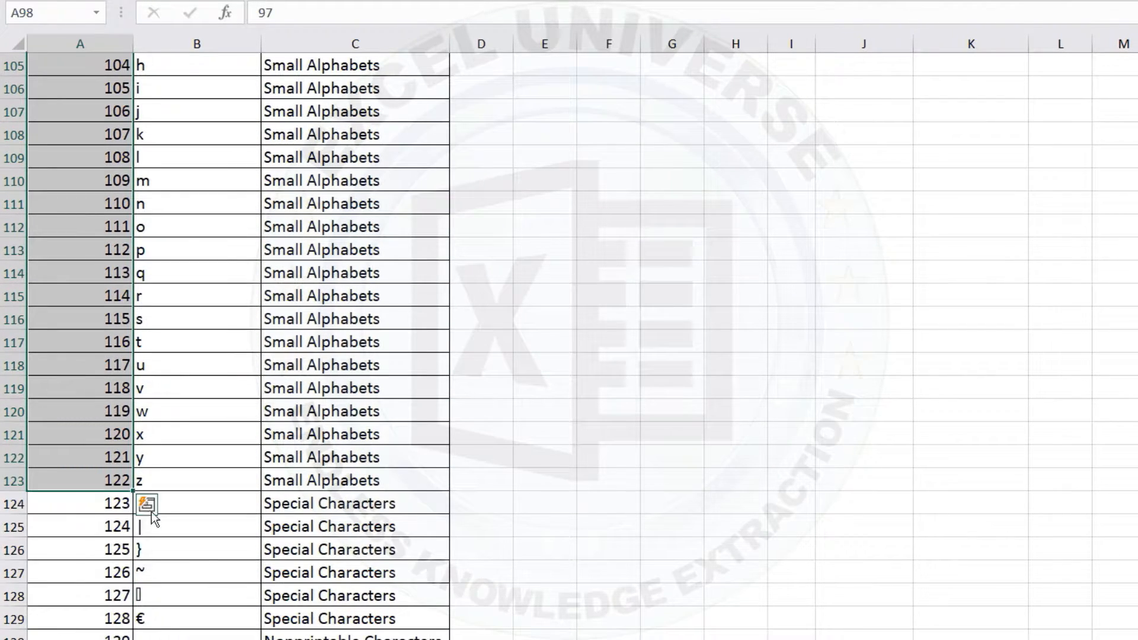
pyautogui.scroll(10, 198, 473)
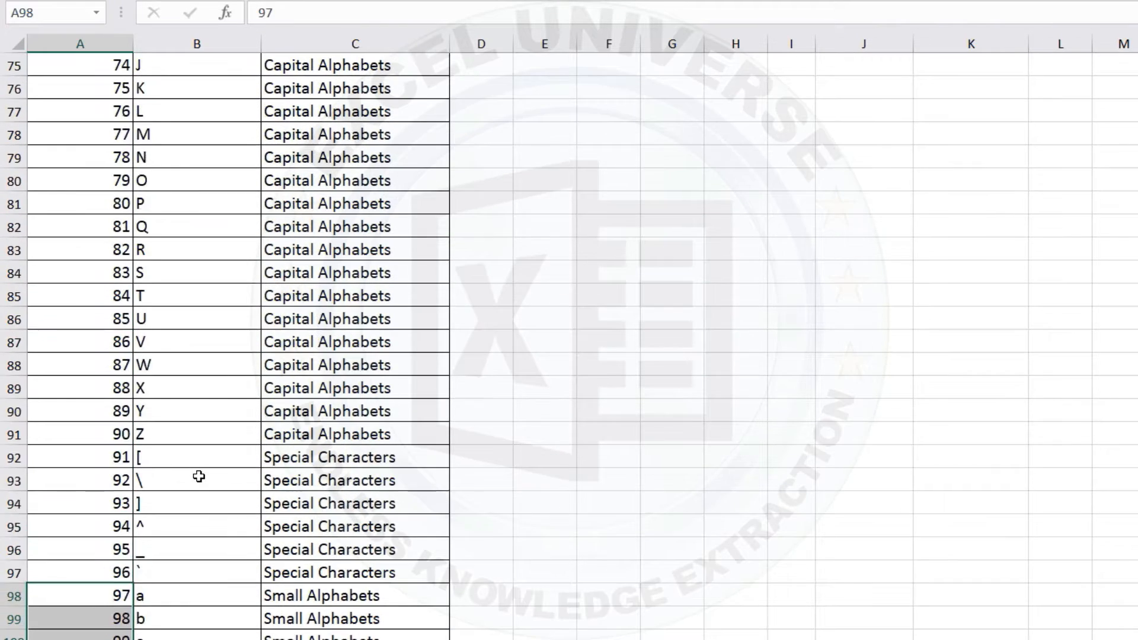
pyautogui.scroll(10, 199, 476)
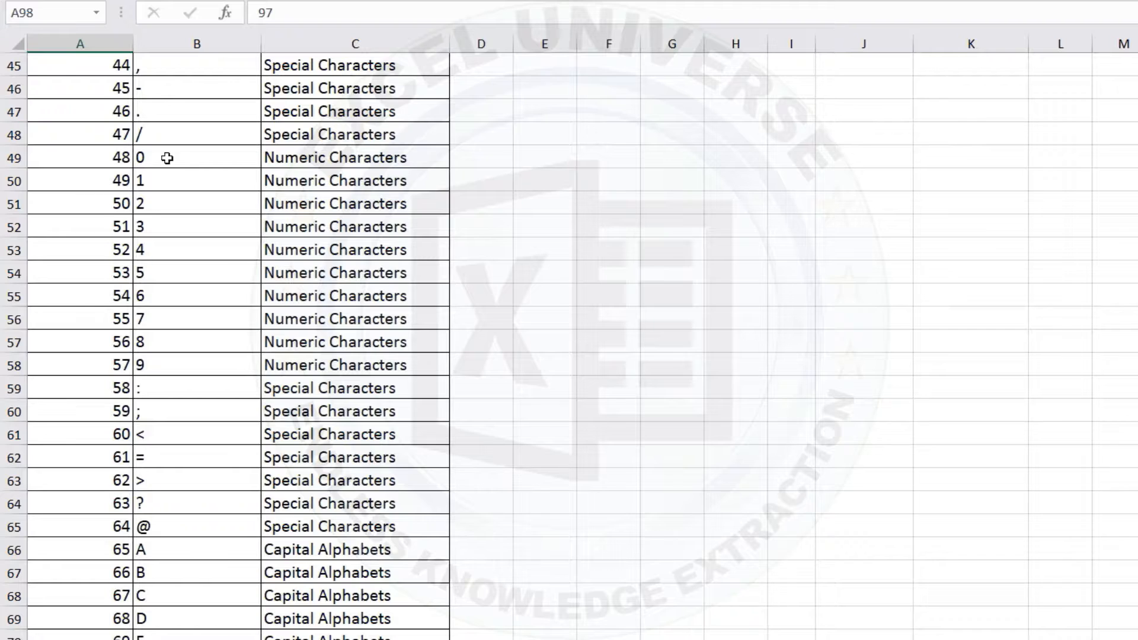
pyautogui.click(189, 159)
pyautogui.moveTo(190, 188); pyautogui.dragTo(154, 368)
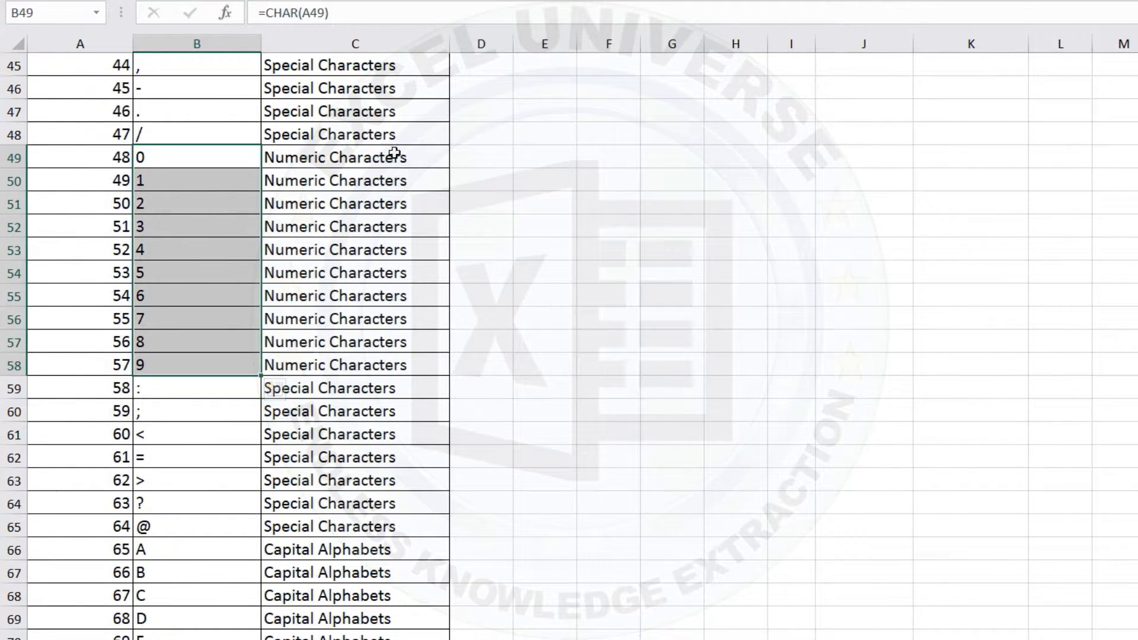
# Enter the formula =CHAR(51) in E49 to return the character for that code.
pyautogui.click(520, 158)
pyautogui.write('=cha')
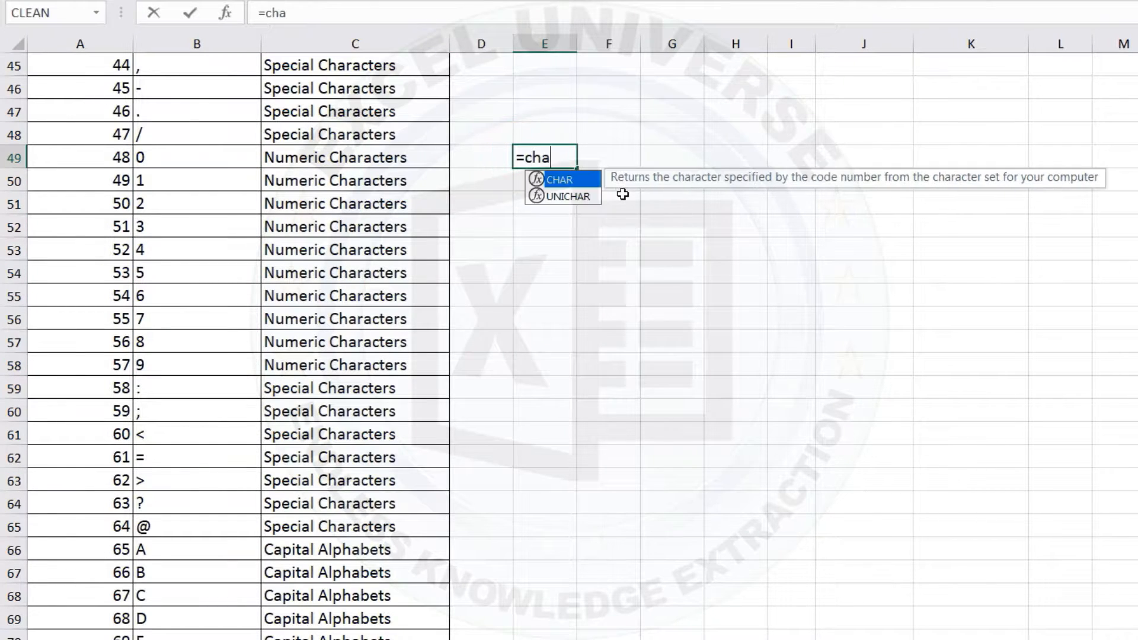
pyautogui.write('r')
pyautogui.press('Tab')
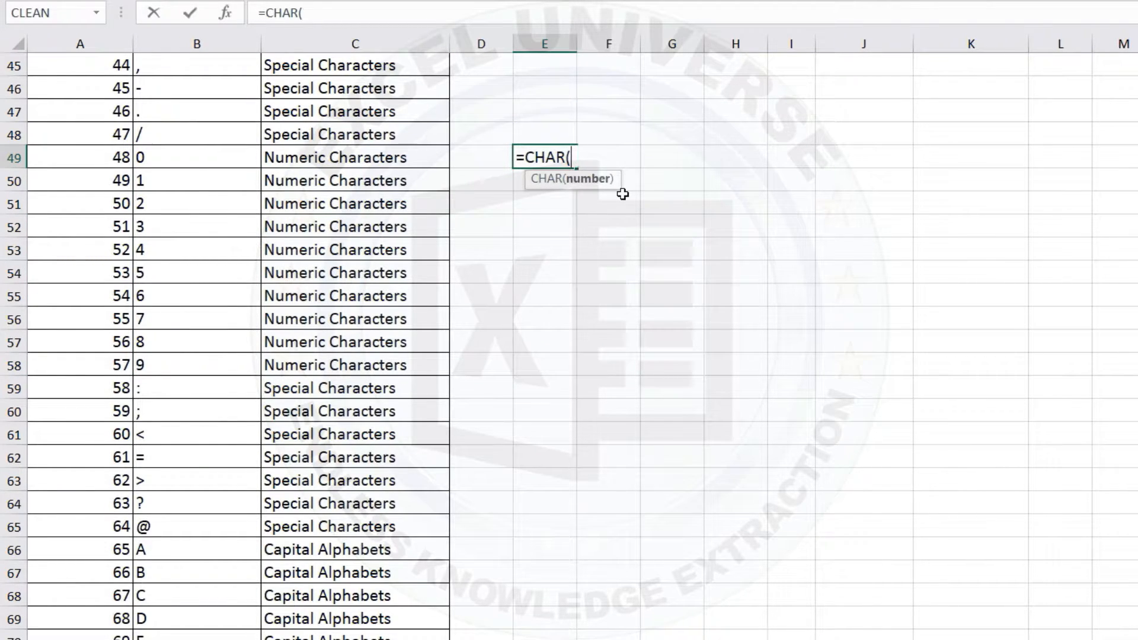
pyautogui.write('51')
pyautogui.press('Return')
pyautogui.press('Up')
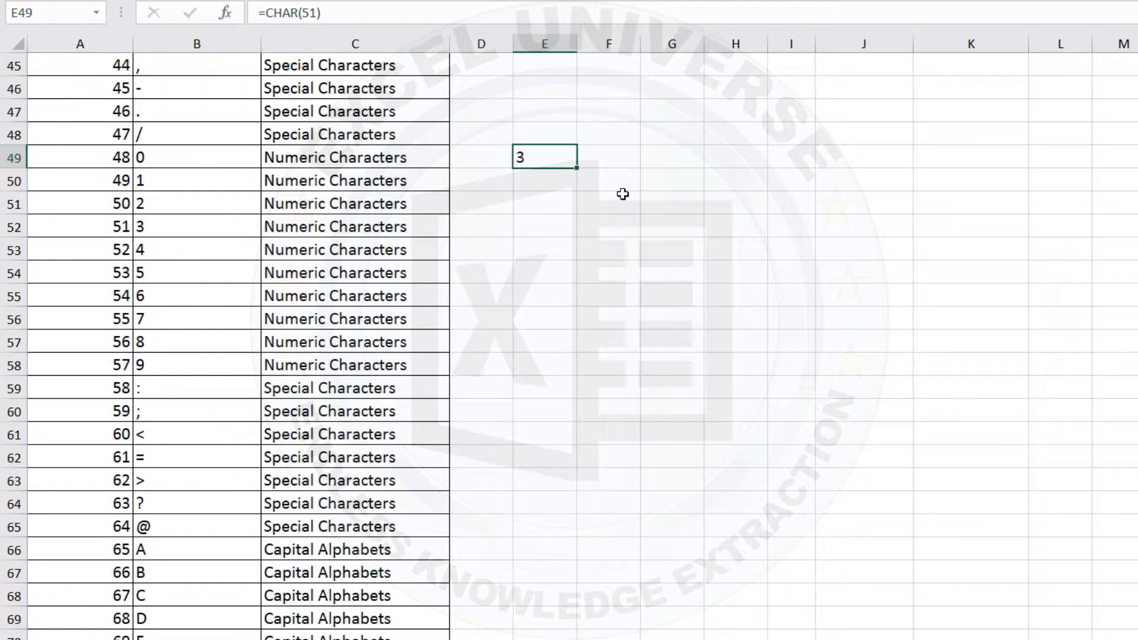
# Enter =ISTEXT(E49) in F49 to check whether the character returned by CHAR is text.
pyautogui.press('Right')
pyautogui.press('Right')
pyautogui.press('Left')
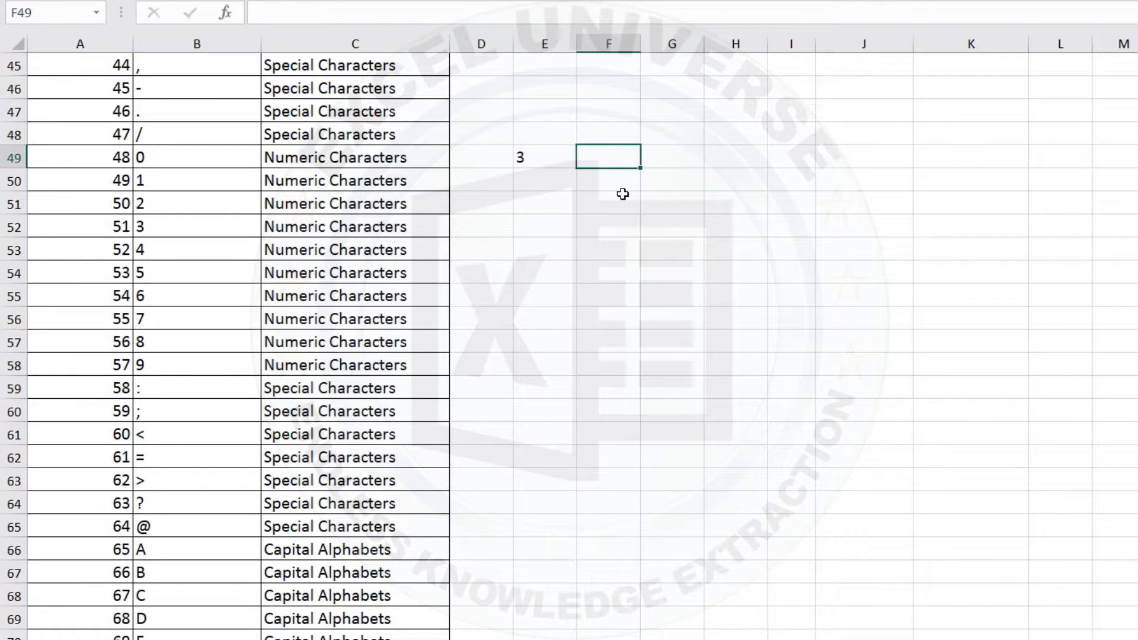
pyautogui.write('=ist')
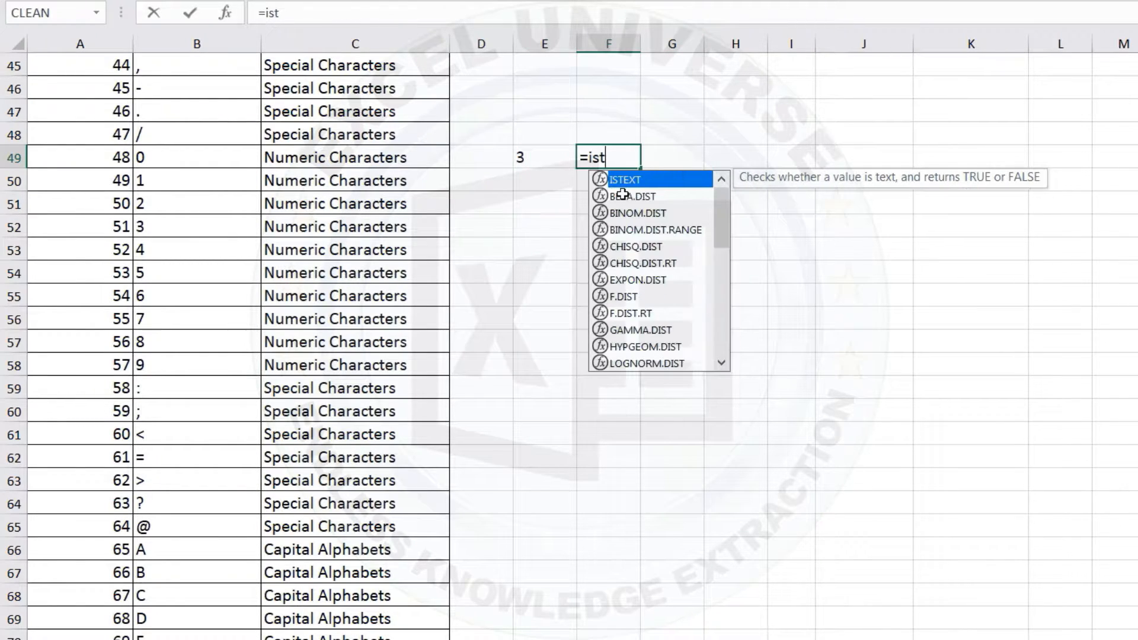
pyautogui.press('Tab')
pyautogui.press('Left')
pyautogui.press('Return')
pyautogui.press('Up')
pyautogui.press('Left')
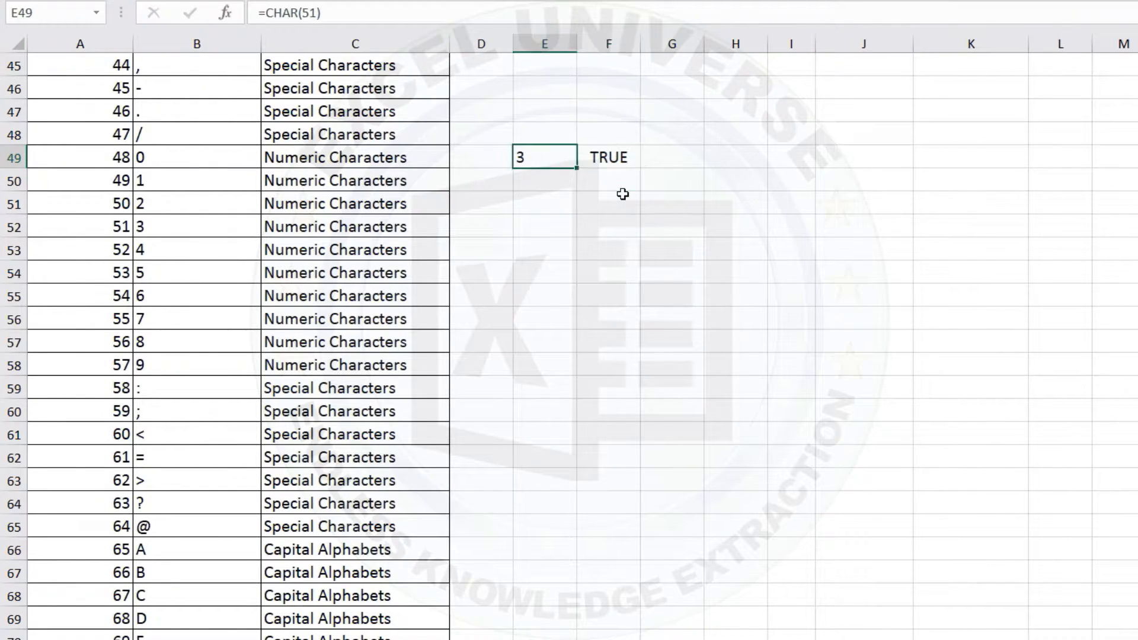
# Clear the test formulas from E49 and F49.
pyautogui.press('F2')
pyautogui.press('Escape')
pyautogui.press('Right')
pyautogui.press('Left')
pyautogui.hotkey('shift', 'Right')
pyautogui.press('Delete')
# Review the Code Characters column and its CHAR formula in B3, and switch to the CODE worksheet.
pyautogui.scroll(15, 655, 302)
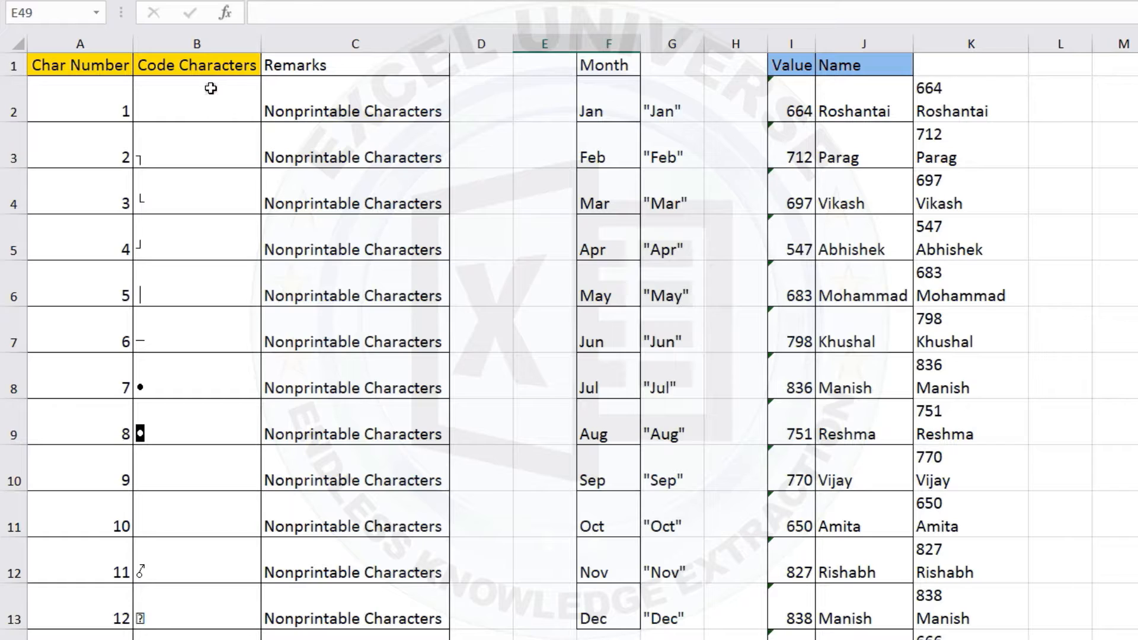
pyautogui.moveTo(211, 89); pyautogui.dragTo(188, 513)
pyautogui.click(201, 44)
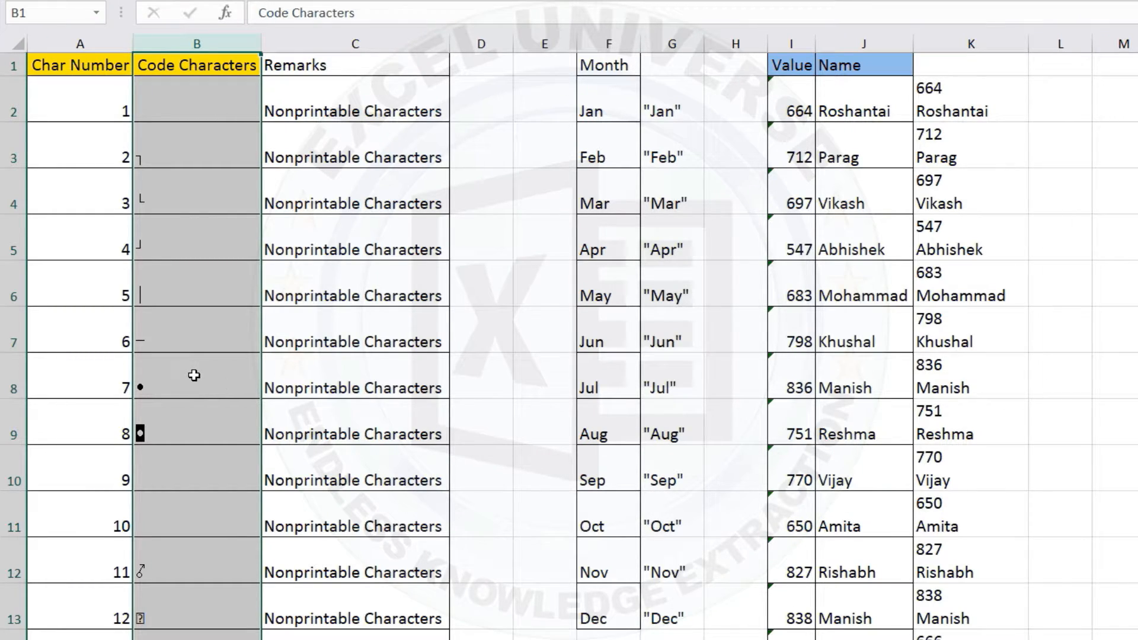
pyautogui.click(188, 147)
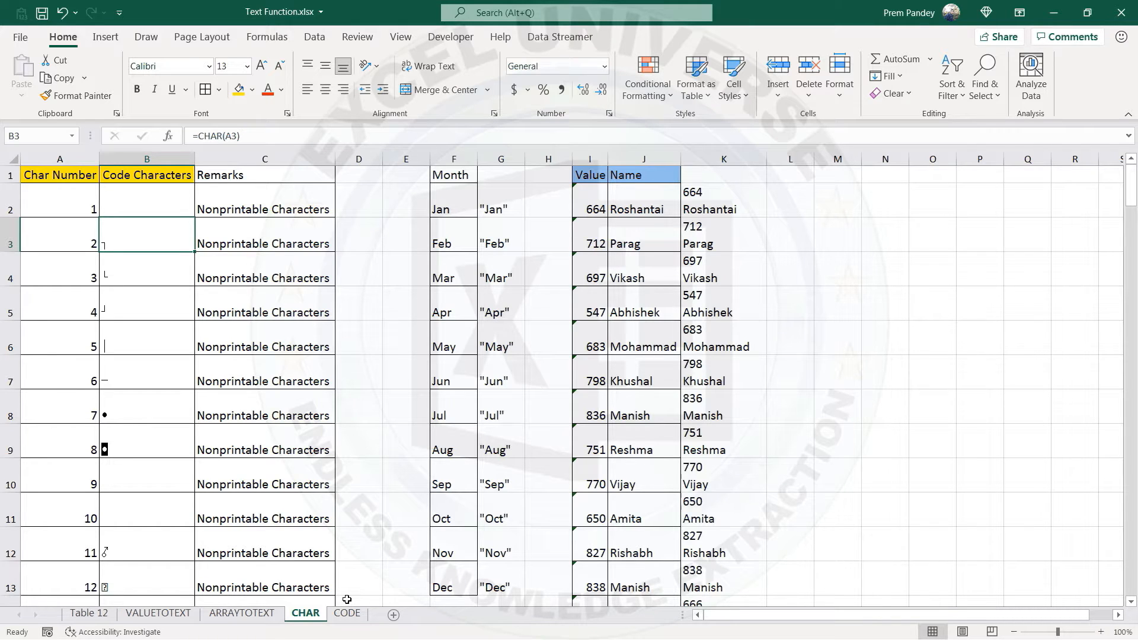
pyautogui.click(347, 613)
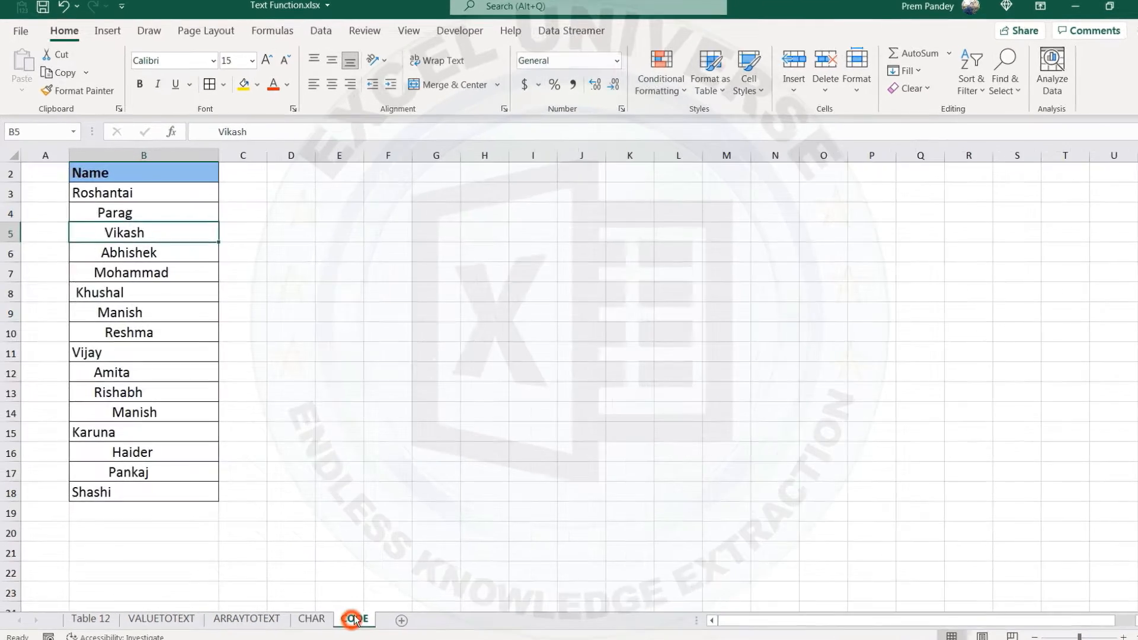
# Replace all ordinary spaces in the names in B3:B18 with nothing.
pyautogui.moveTo(157, 191); pyautogui.dragTo(157, 261)
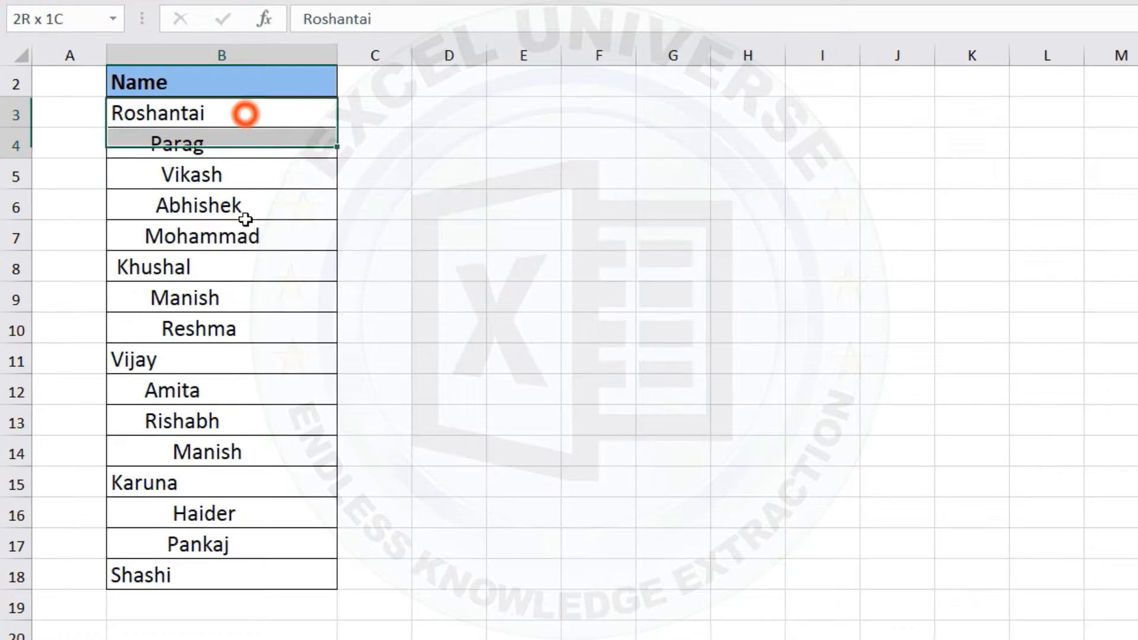
pyautogui.moveTo(245, 220); pyautogui.dragTo(278, 578)
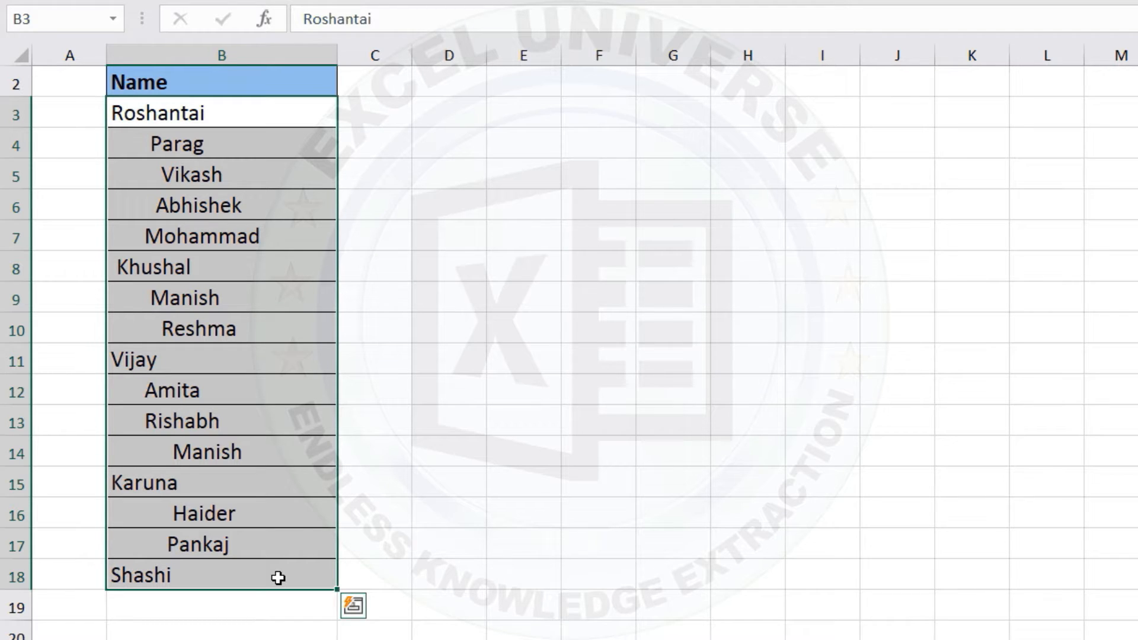
pyautogui.hotkey('ctrl', 'h')
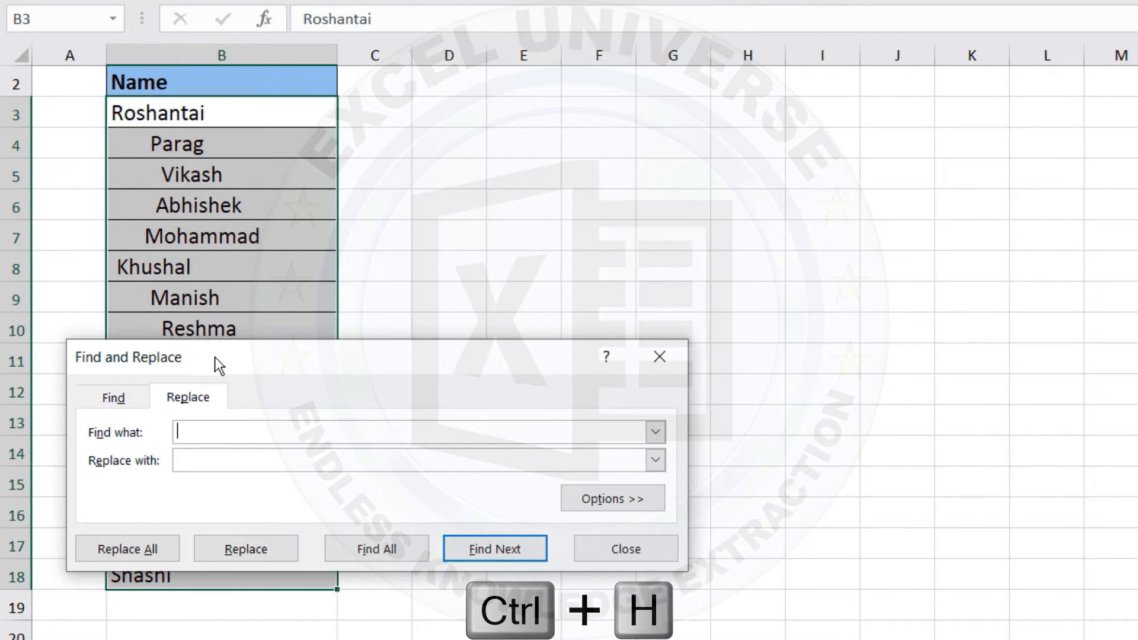
pyautogui.moveTo(219, 366); pyautogui.dragTo(529, 202)
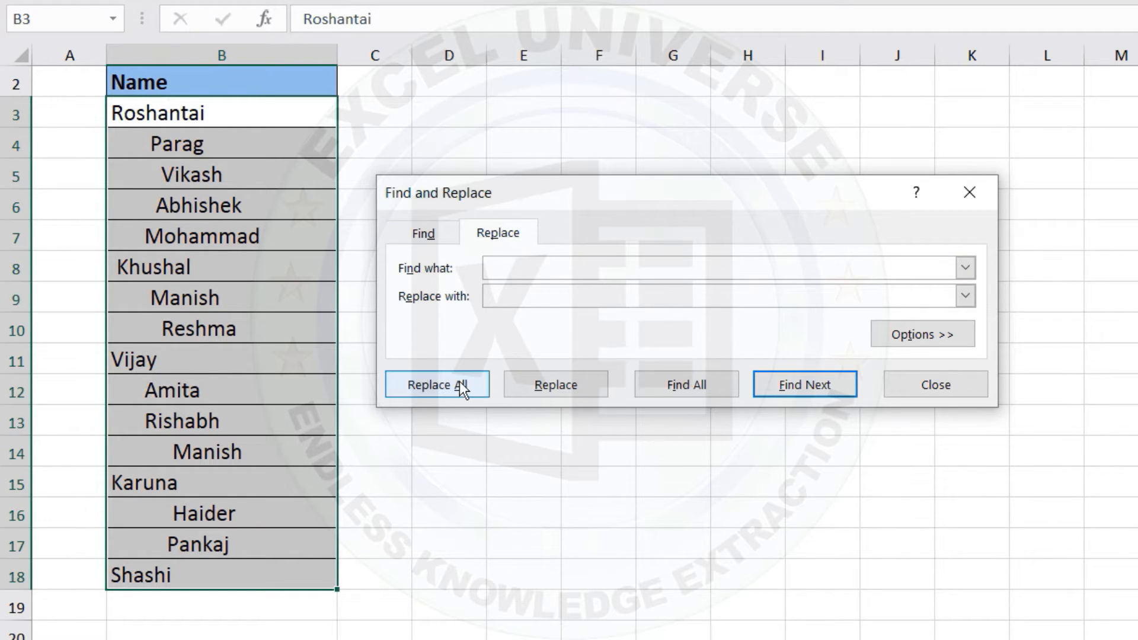
pyautogui.click(501, 300)
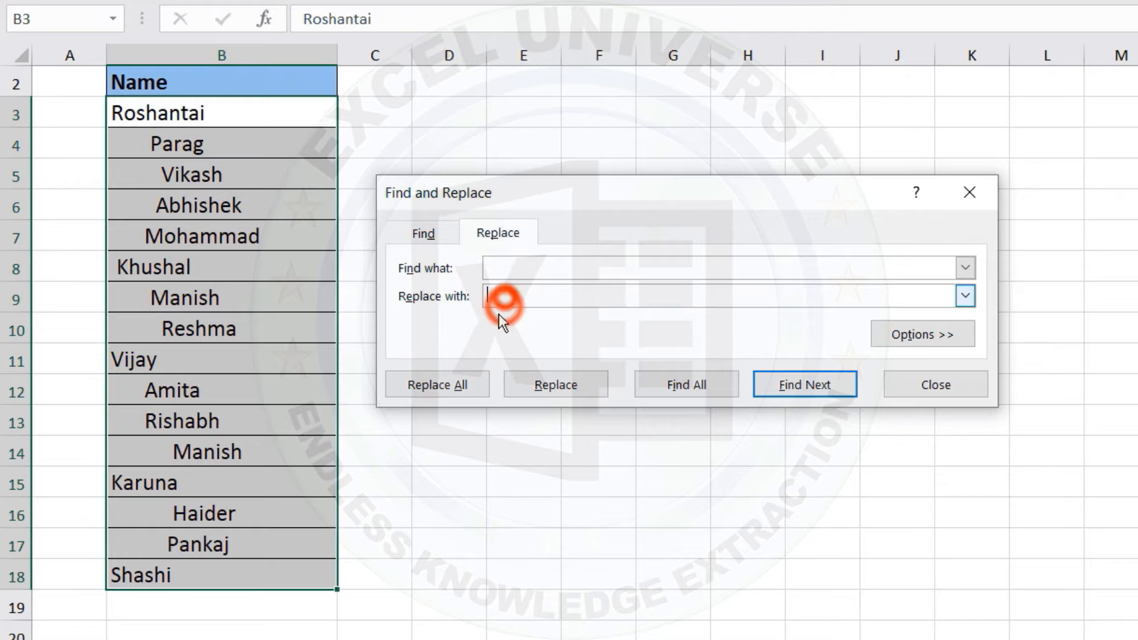
pyautogui.click(466, 385)
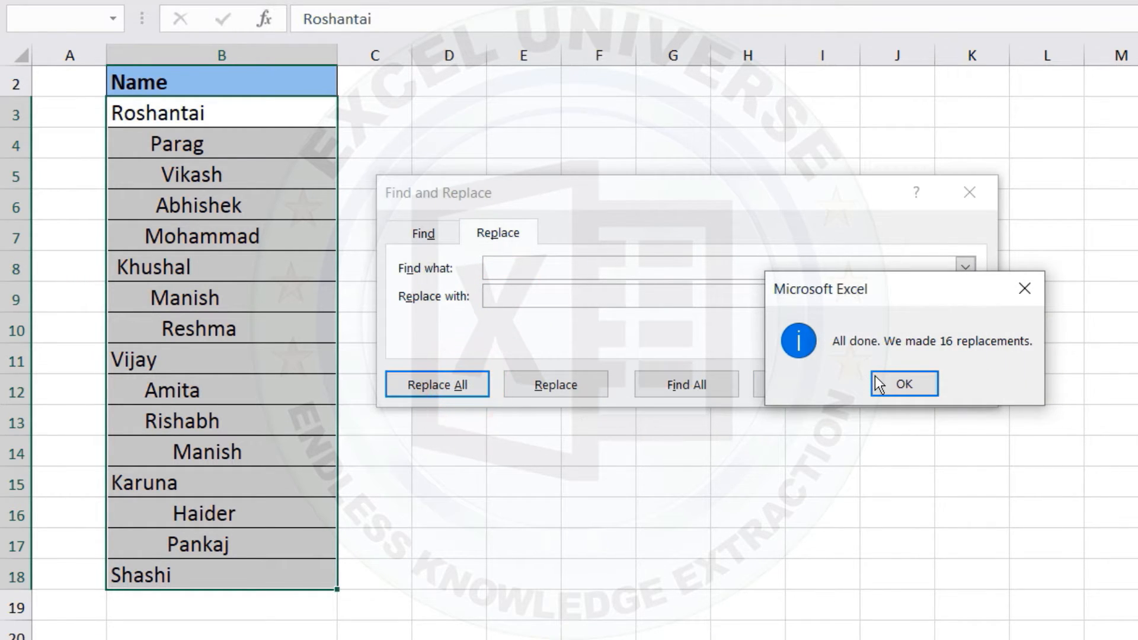
pyautogui.moveTo(821, 293); pyautogui.dragTo(658, 283)
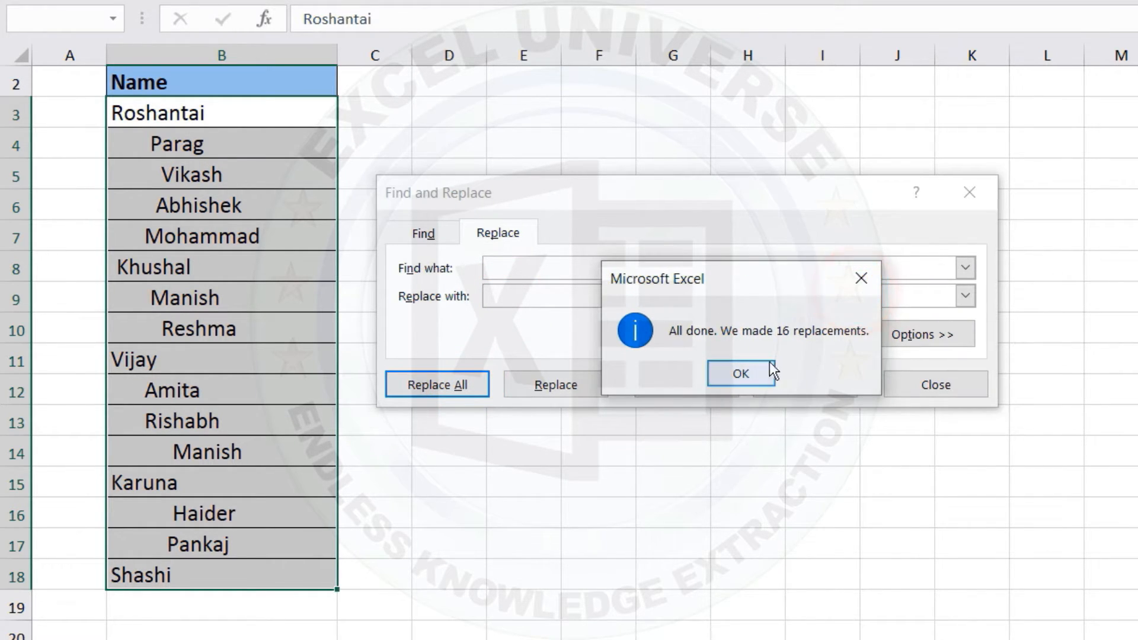
pyautogui.click(746, 375)
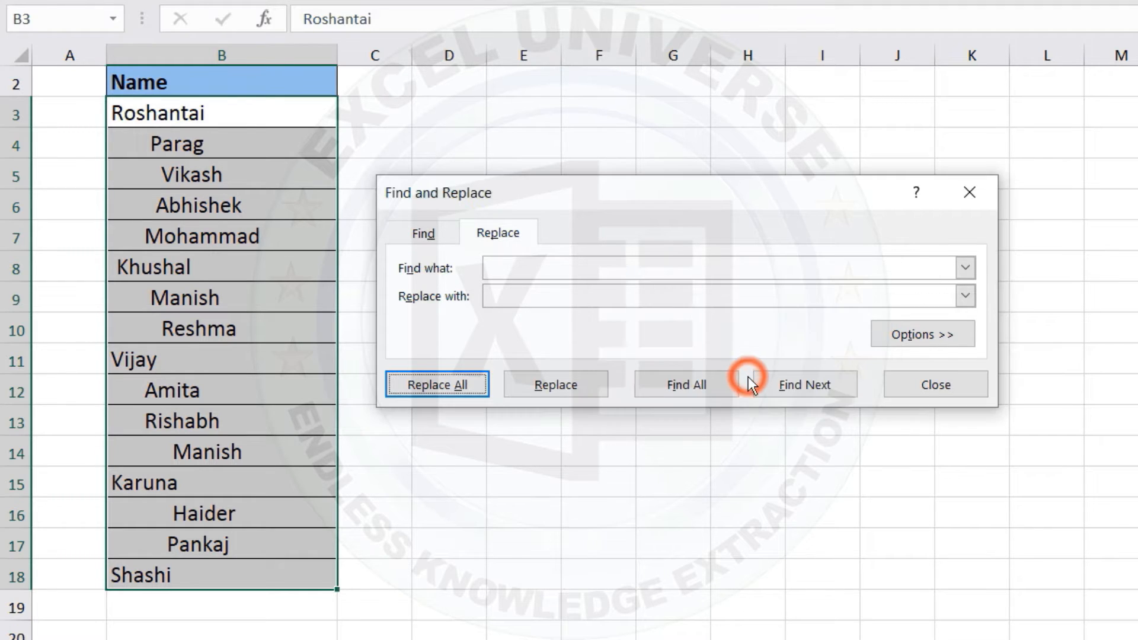
pyautogui.click(931, 394)
# Search B3:B18 for any remaining ordinary spaces.
pyautogui.moveTo(228, 110); pyautogui.dragTo(208, 562)
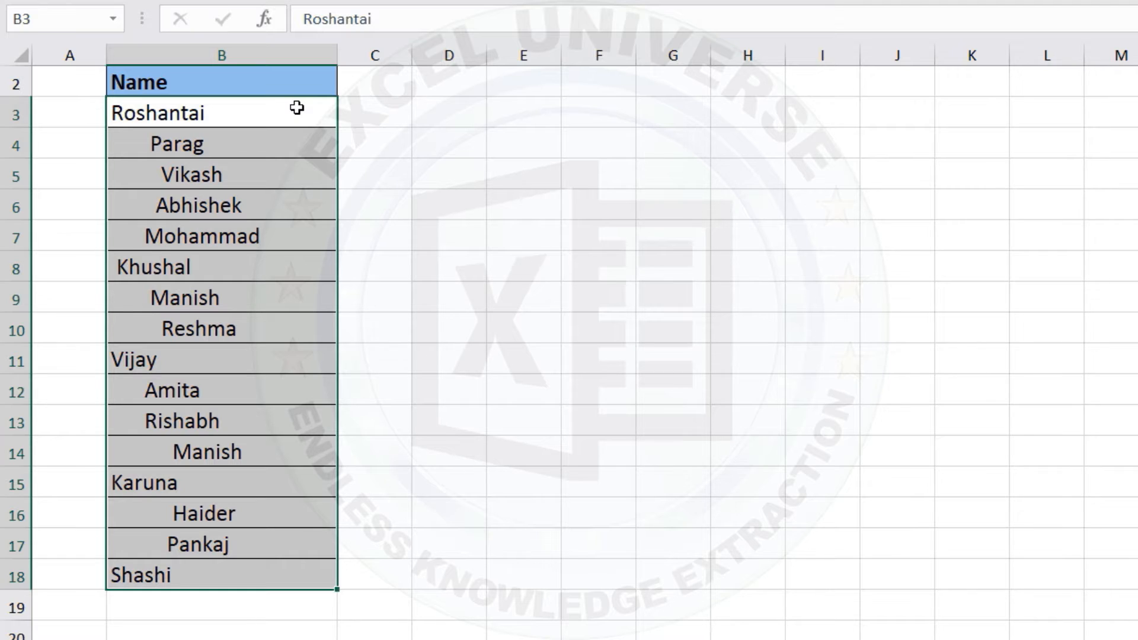
pyautogui.hotkey('ctrl', 'f')
pyautogui.click(530, 293)
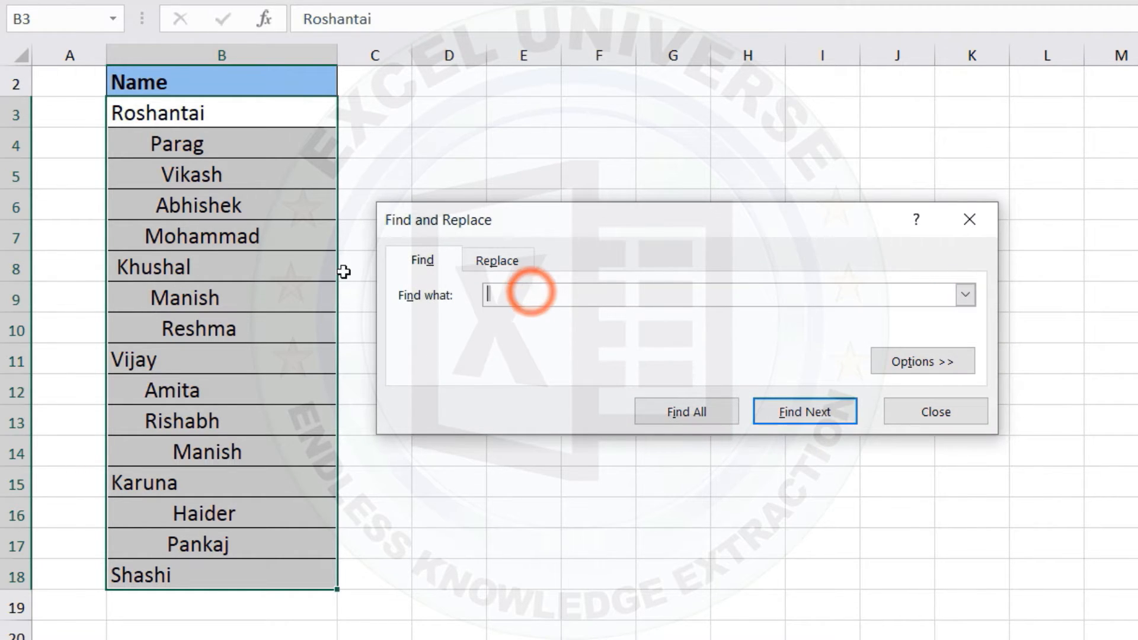
pyautogui.click(693, 407)
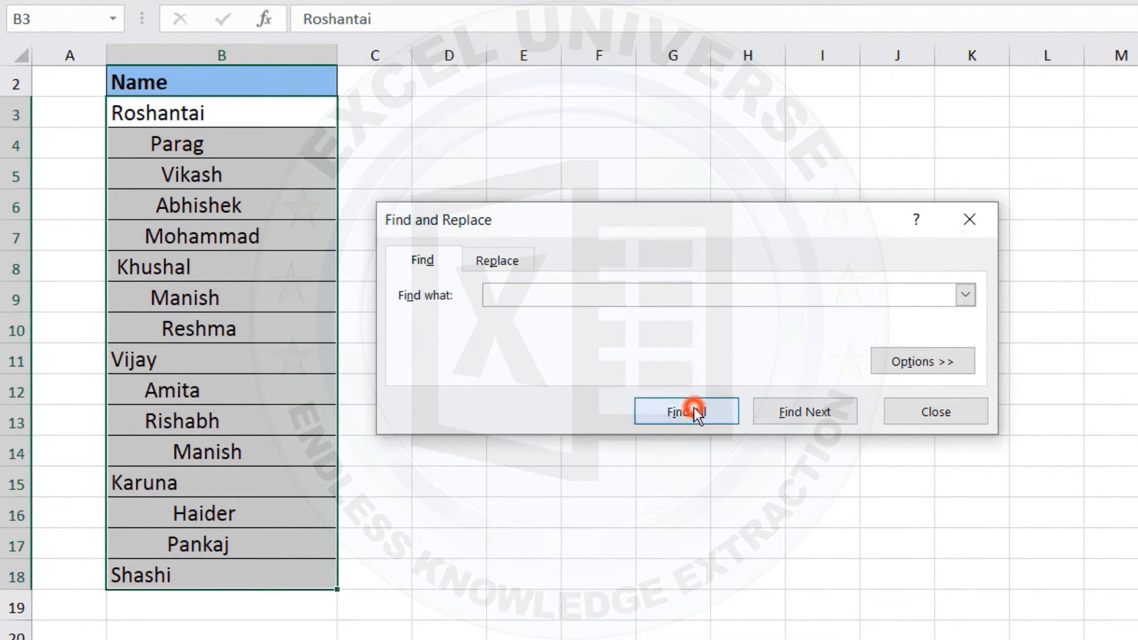
pyautogui.click(905, 385)
pyautogui.press('Escape')
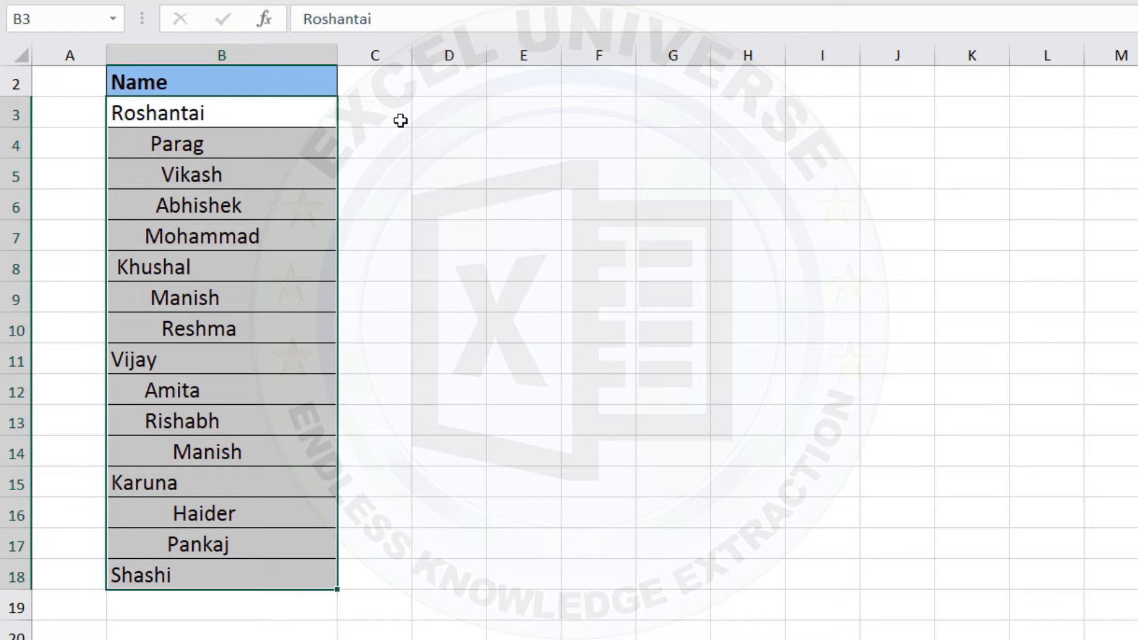
# Copy one of the blank characters following the name in B3 and leave the cell unchanged.
pyautogui.doubleClick(327, 113)
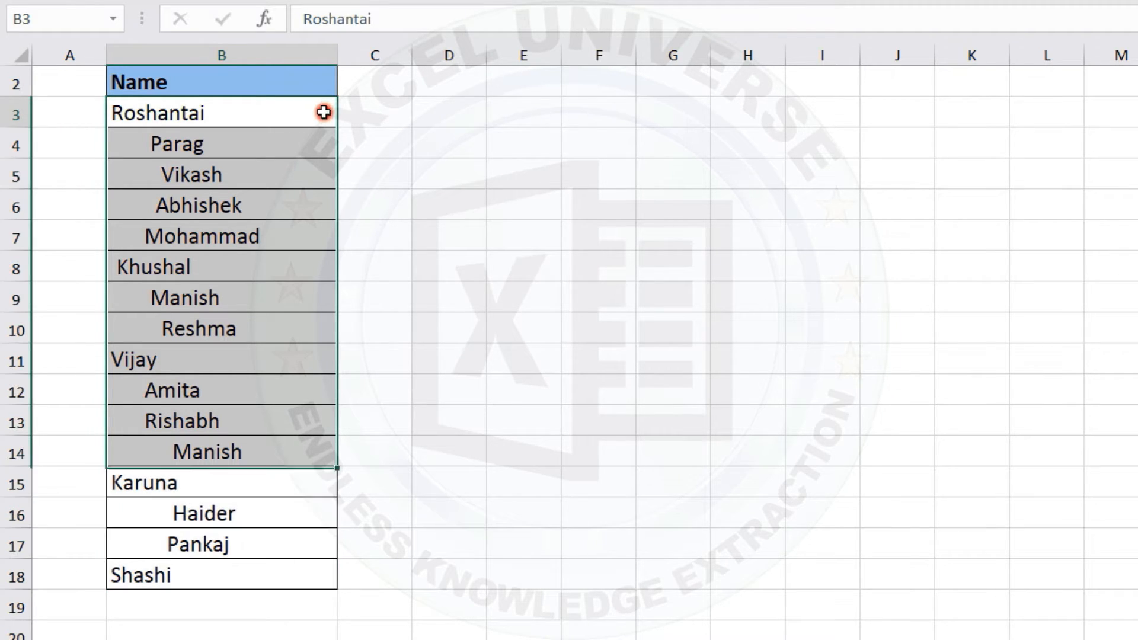
pyautogui.click(256, 114)
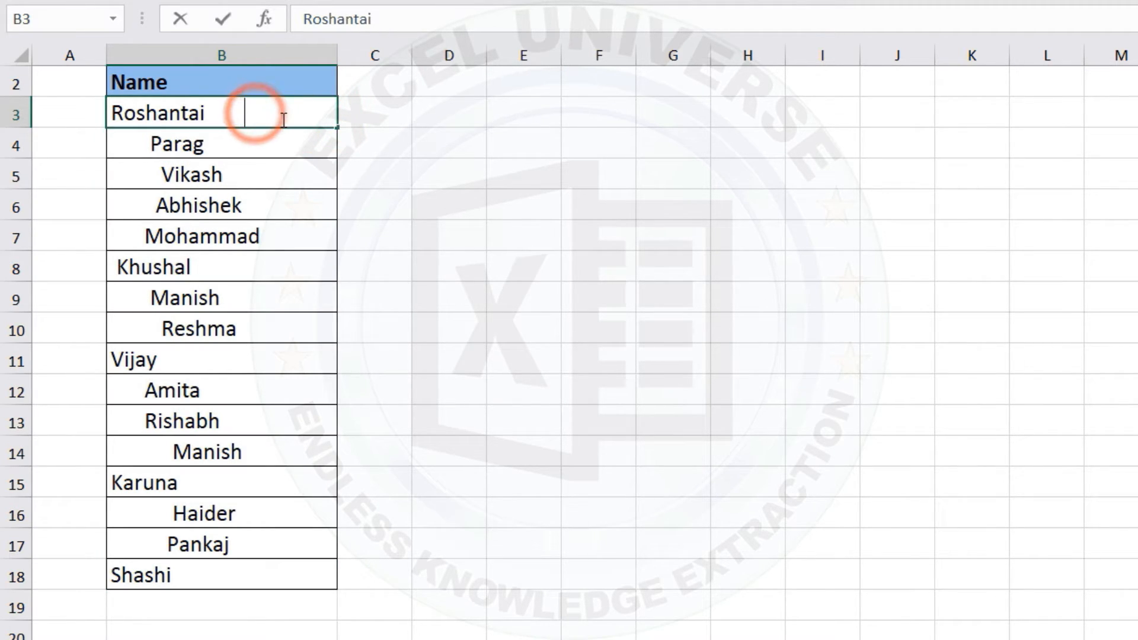
pyautogui.rightClick(242, 111)
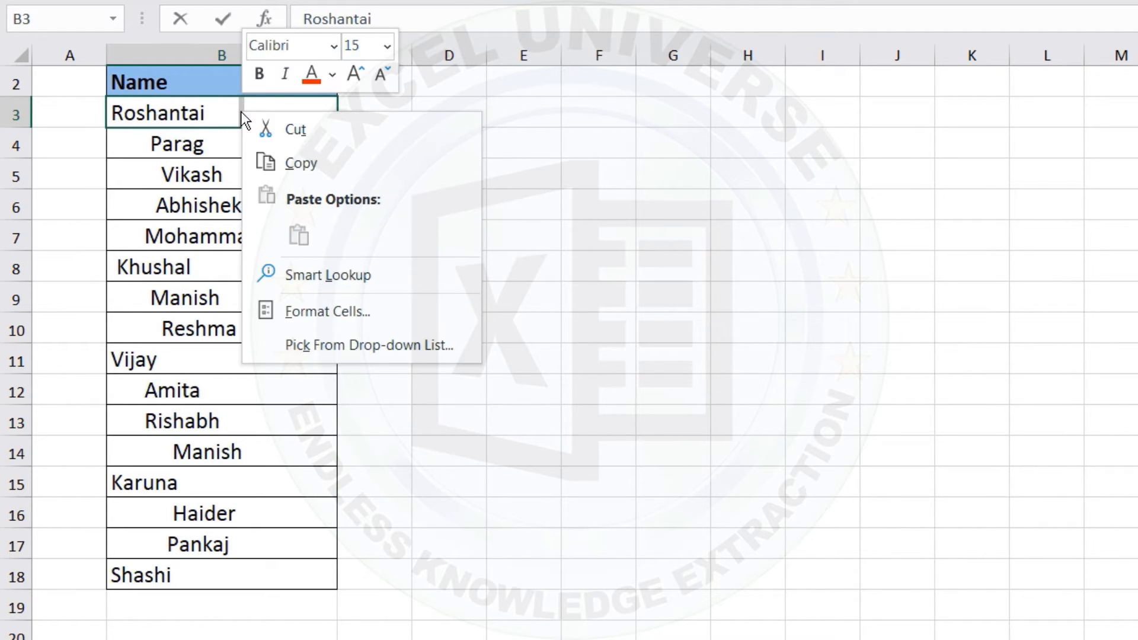
pyautogui.click(301, 155)
pyautogui.press('Escape')
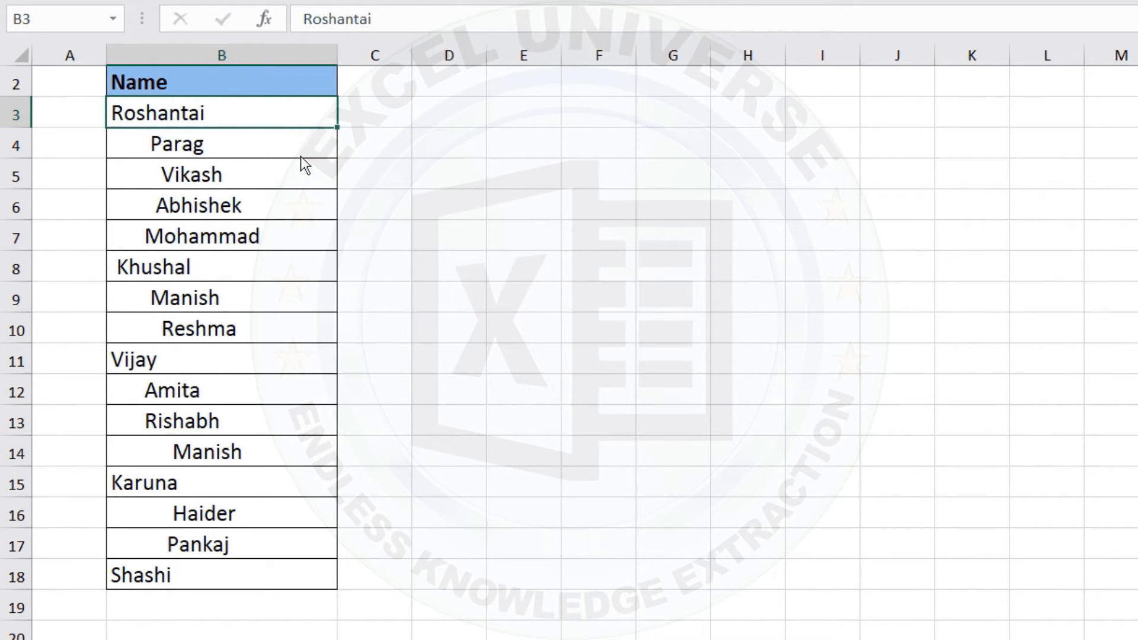
# Enter =CODE(" ") in D3, using the blank character copied from the name cell as the text.
pyautogui.click(458, 115)
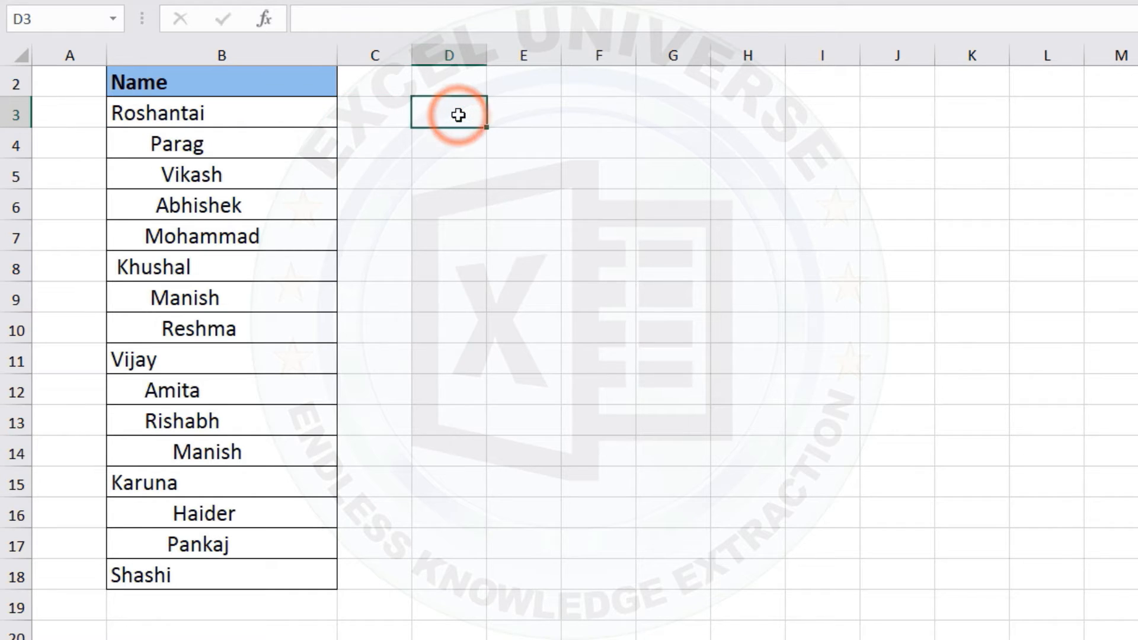
pyautogui.write('=code')
pyautogui.press('Tab')
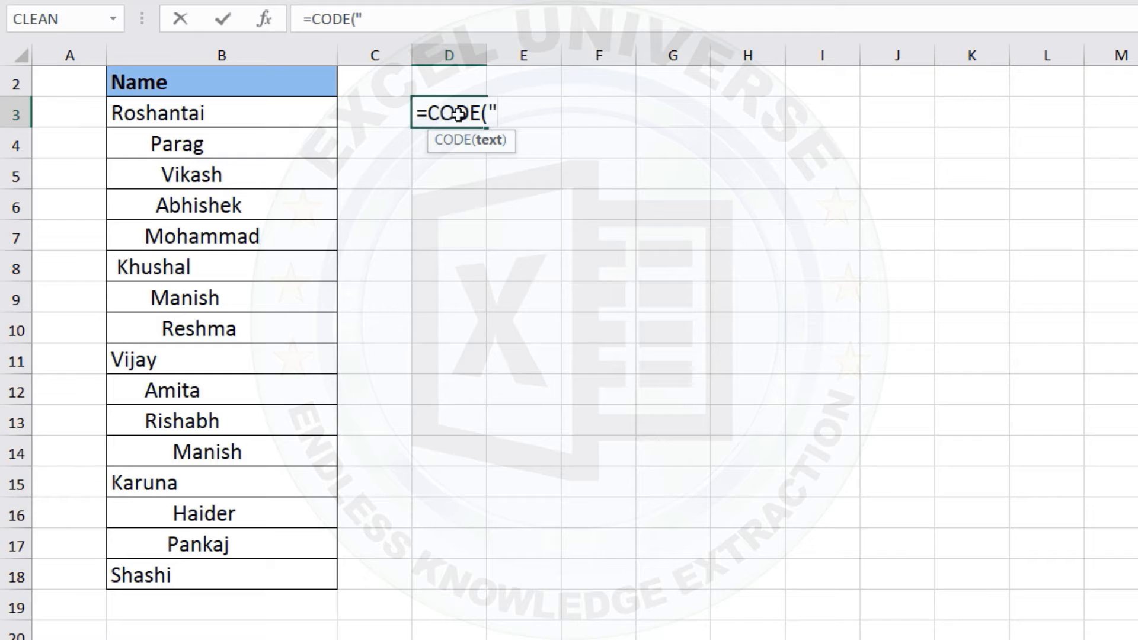
pyautogui.rightClick(514, 109)
pyautogui.click(576, 230)
pyautogui.press('Return')
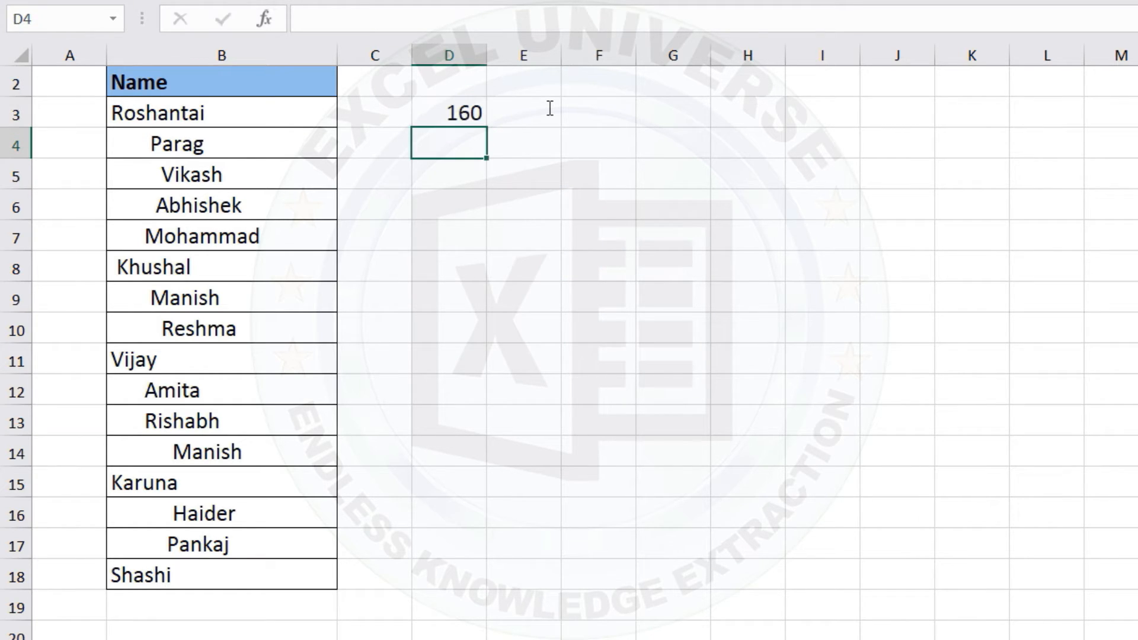
pyautogui.click(457, 113)
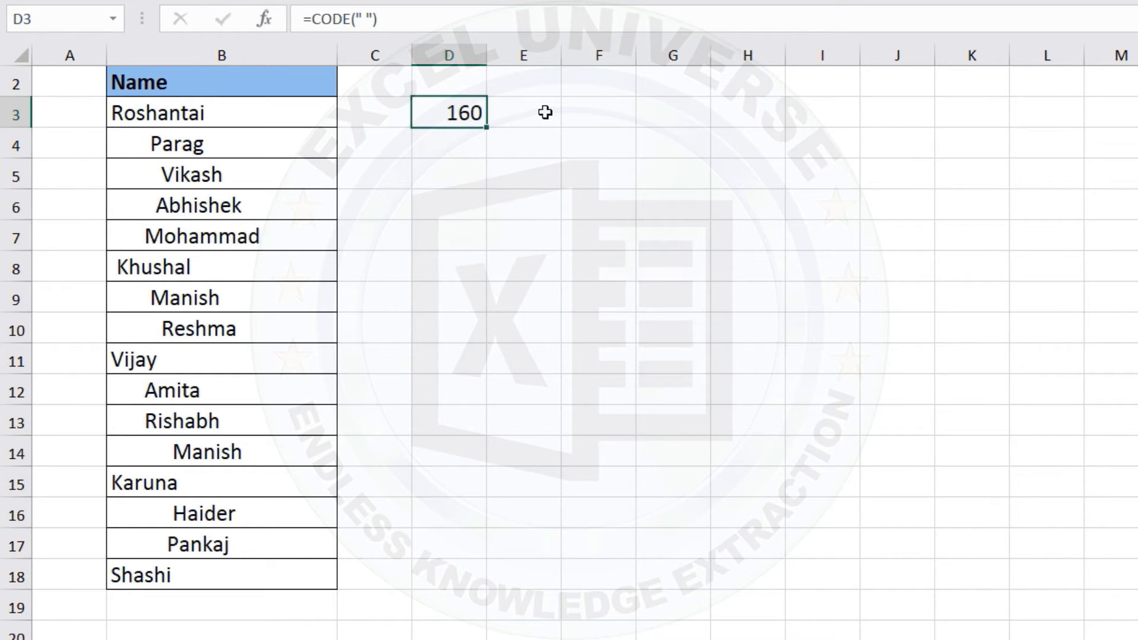
# Enter =CODE(" ") in D4 with an ordinary space, for comparison with the code in D3.
pyautogui.click(423, 134)
pyautogui.write('=code')
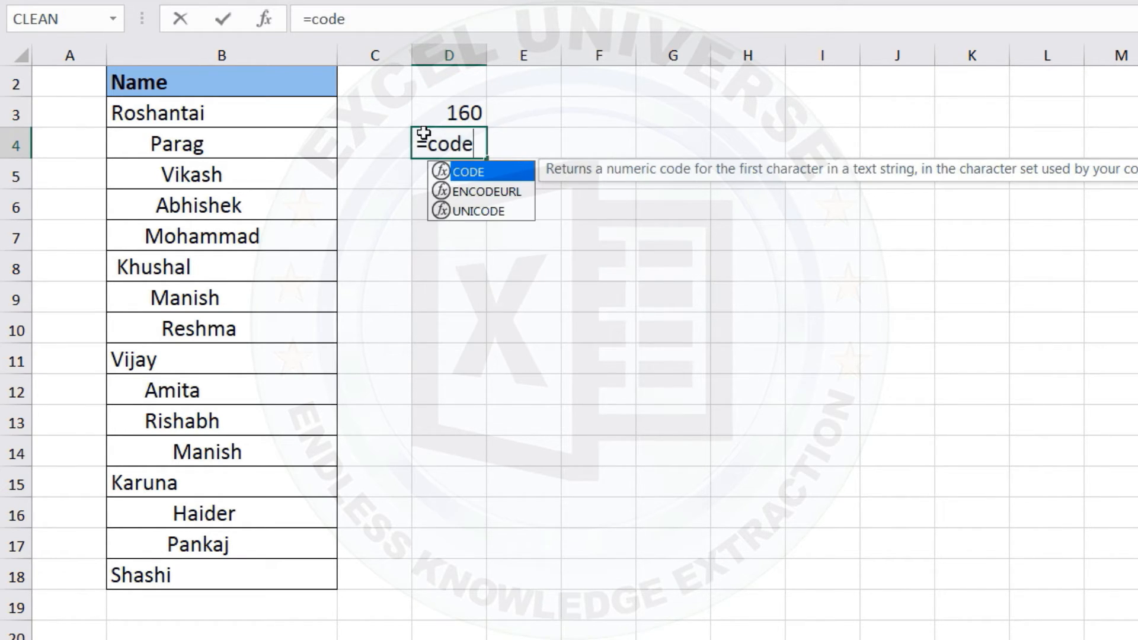
pyautogui.press('Tab')
pyautogui.write('" ")')
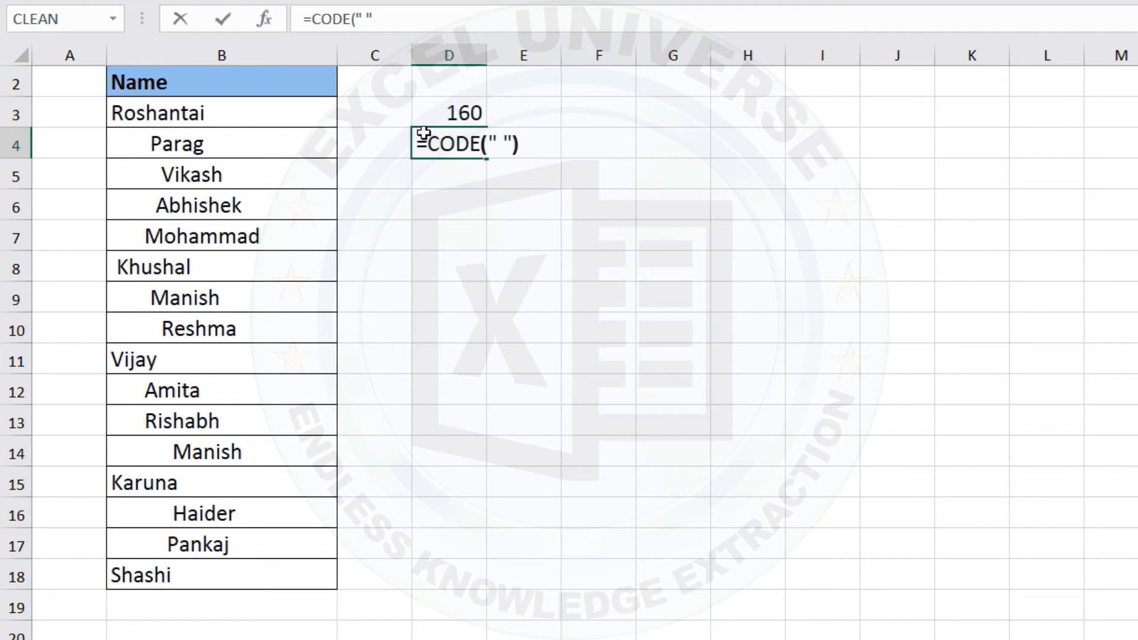
pyautogui.press('Return')
pyautogui.click(437, 125)
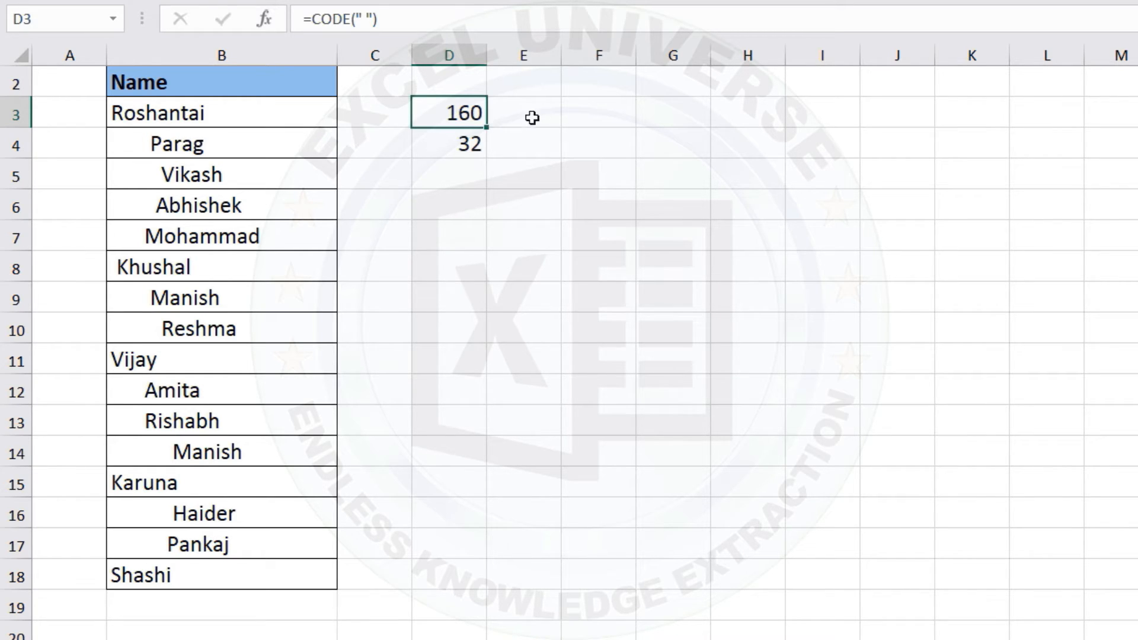
# Enter =CHAR(D3) in F3 to generate the blank character from its code number.
pyautogui.click(578, 107)
pyautogui.write('=char')
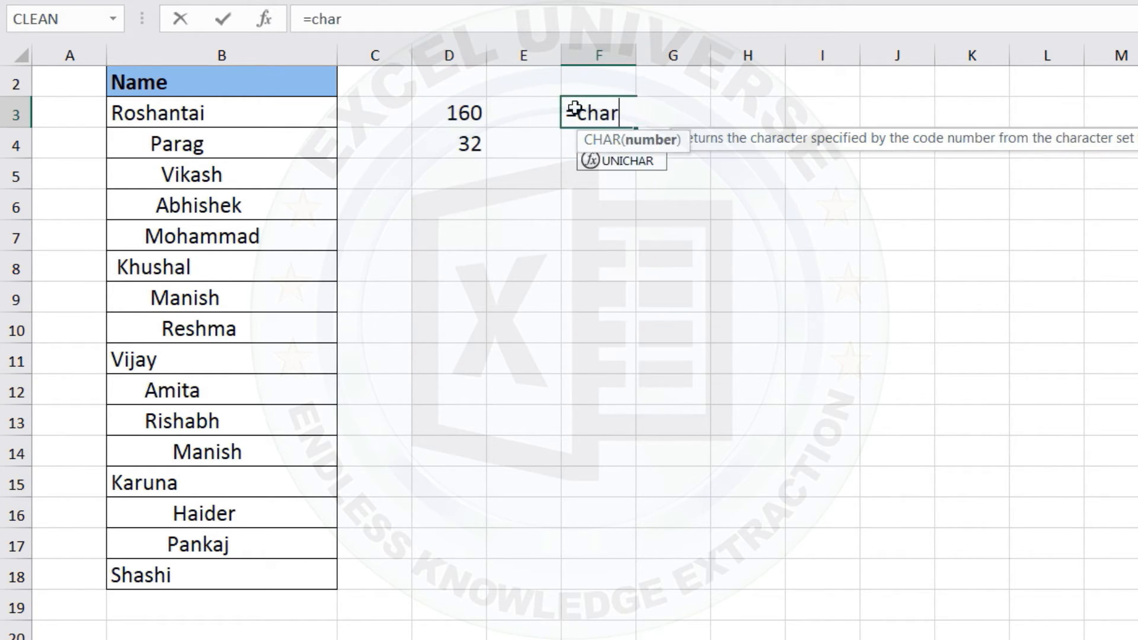
pyautogui.press('Tab')
pyautogui.click(462, 113)
pyautogui.write(')')
pyautogui.press('Return')
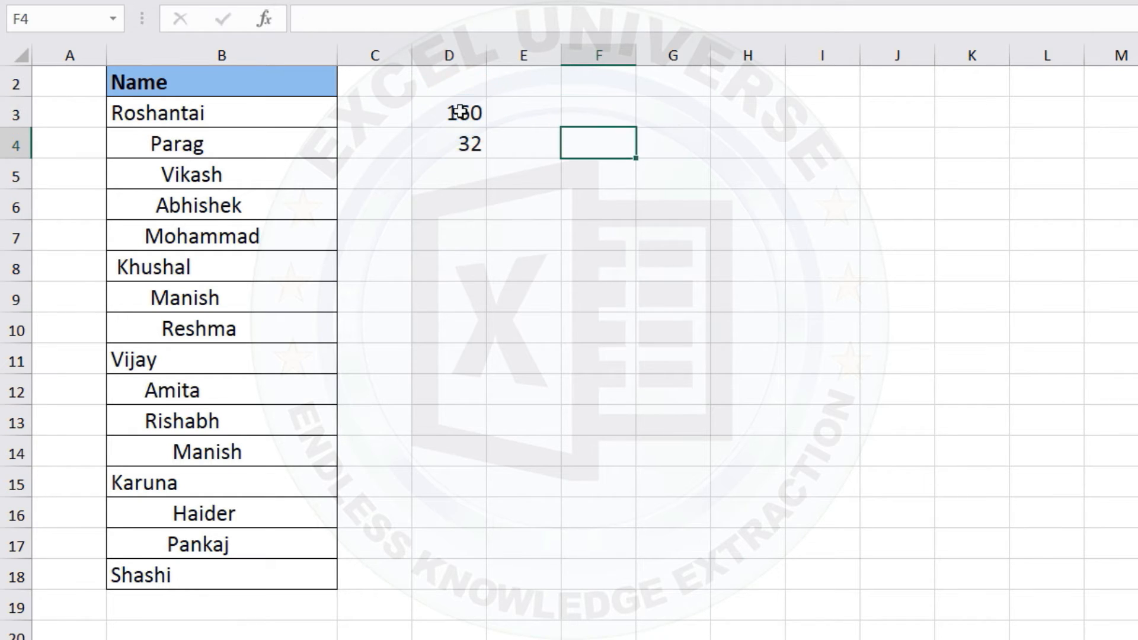
# Copy cell F3, which holds the blank character generated by the CHAR formula.
pyautogui.click(586, 124)
pyautogui.rightClick(594, 114)
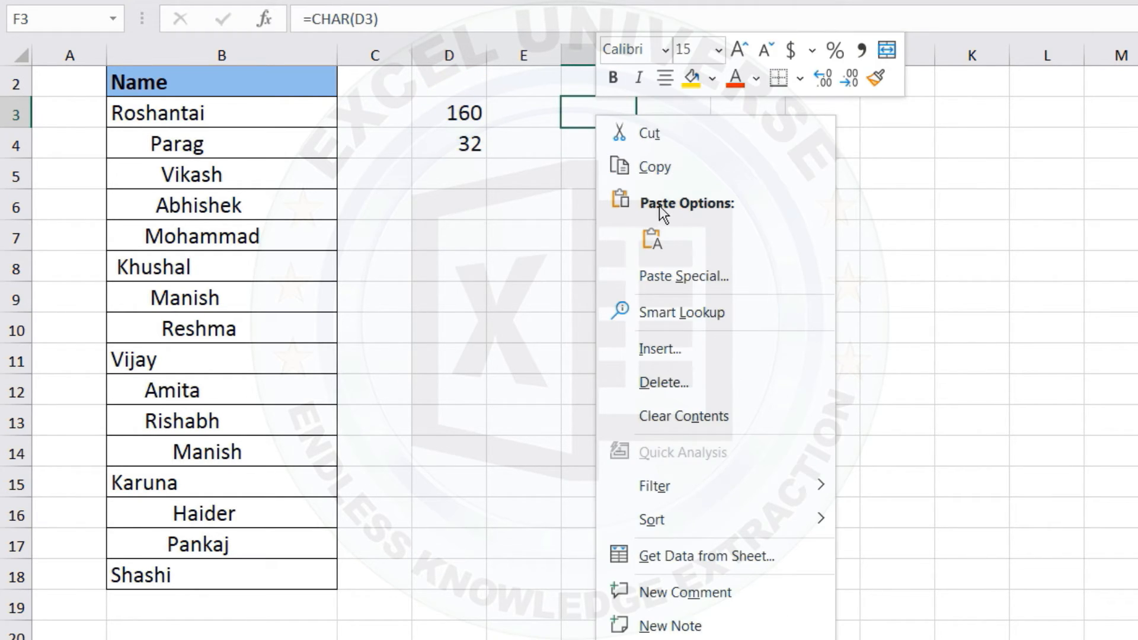
pyautogui.click(669, 174)
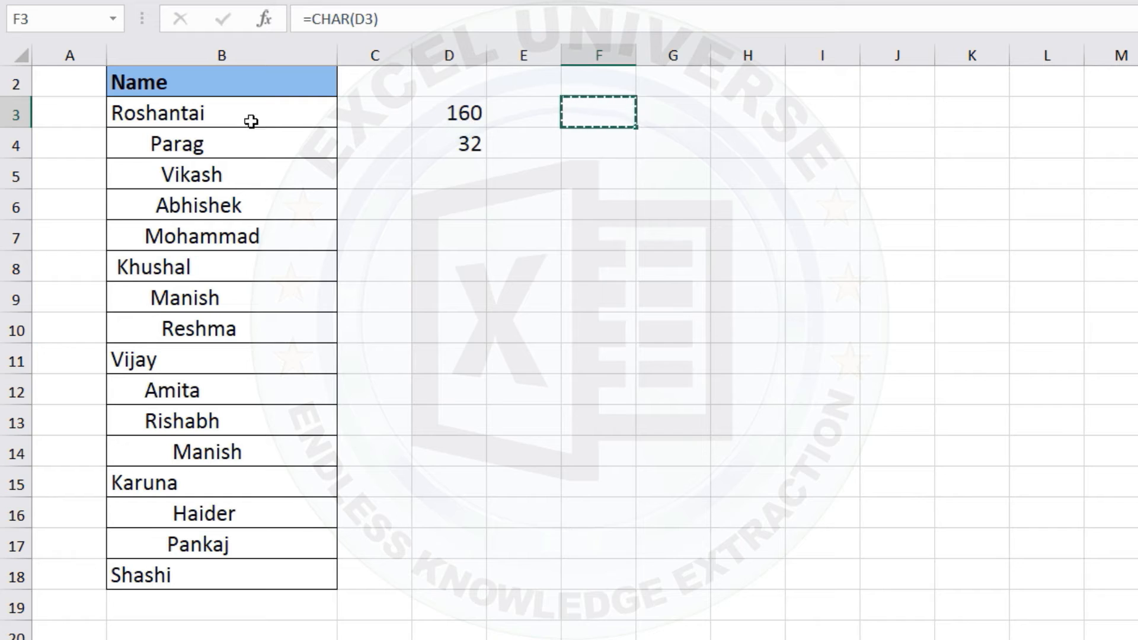
# Replace every occurrence of the copied blank character in the names in B3:B18 with nothing, and check the cleaned list.
pyautogui.moveTo(249, 112); pyautogui.dragTo(293, 579)
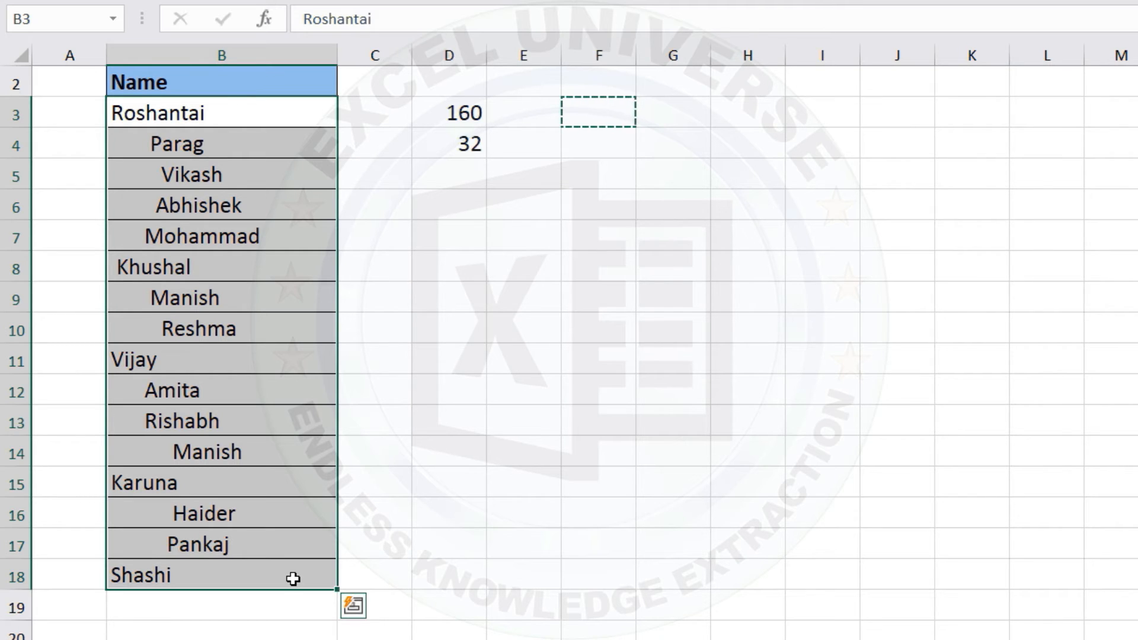
pyautogui.hotkey('ctrl', 'h')
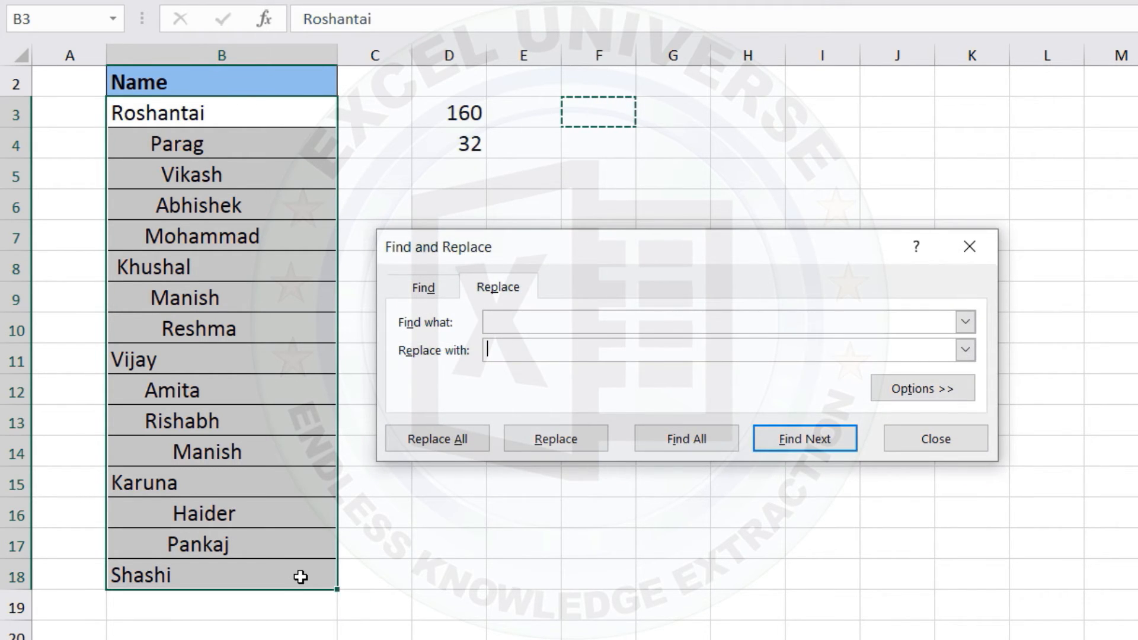
pyautogui.click(511, 314)
pyautogui.rightClick(550, 329)
pyautogui.click(595, 397)
pyautogui.click(524, 352)
pyautogui.click(469, 439)
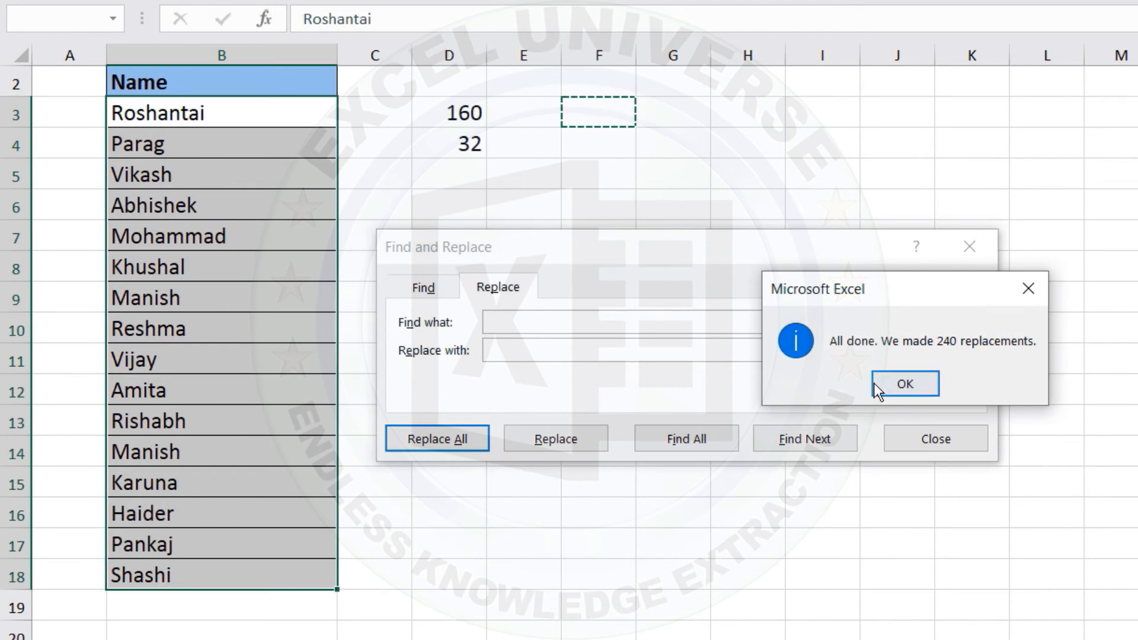
pyautogui.click(874, 383)
pyautogui.click(941, 441)
pyautogui.click(225, 113)
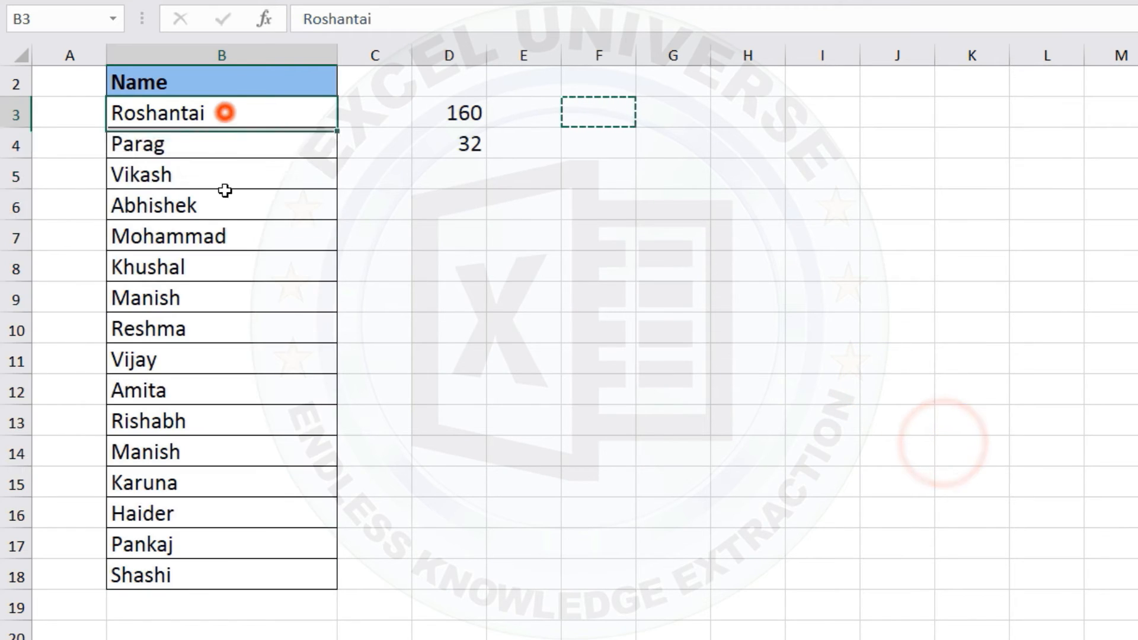
pyautogui.moveTo(224, 190); pyautogui.dragTo(223, 585)
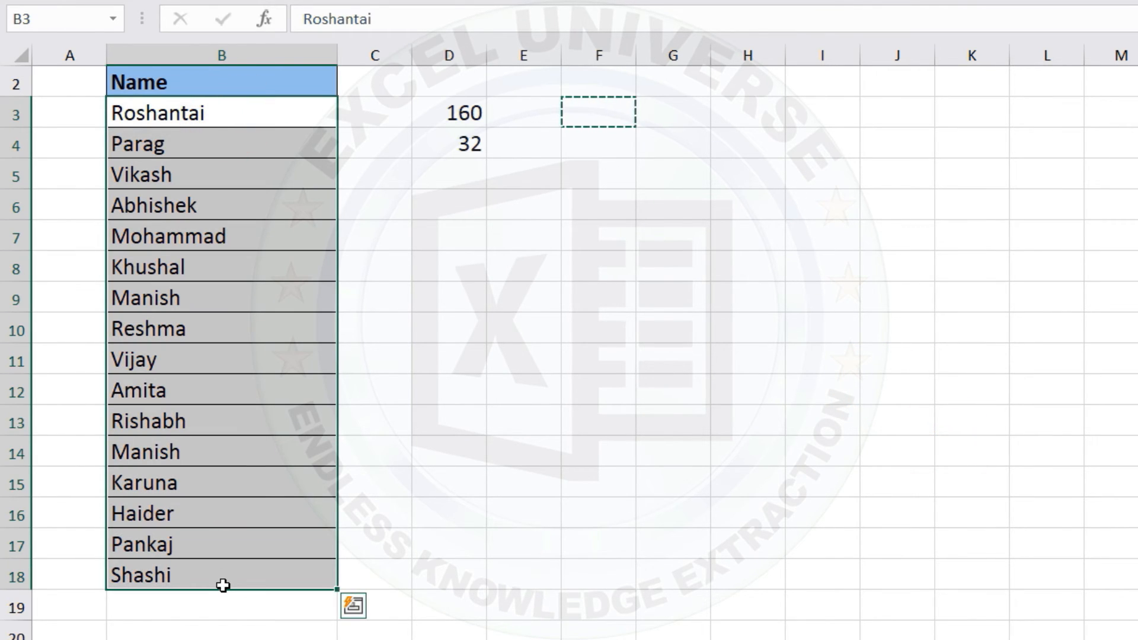
# Clear the helper CODE and CHAR formulas from columns D to F.
pyautogui.moveTo(448, 55); pyautogui.dragTo(590, 53)
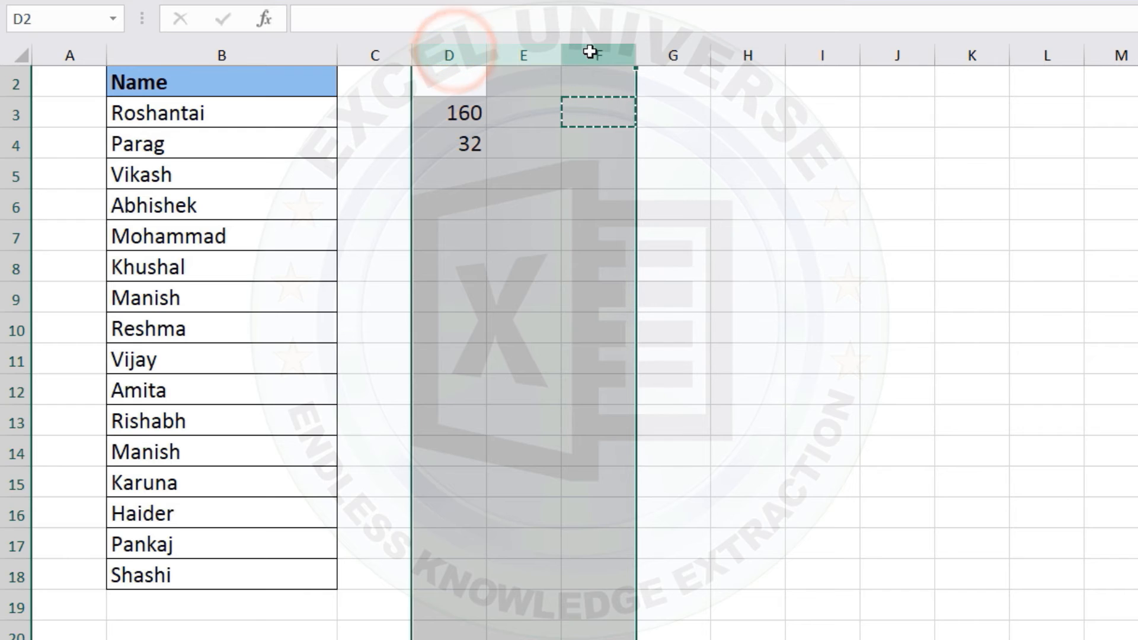
pyautogui.click(443, 108)
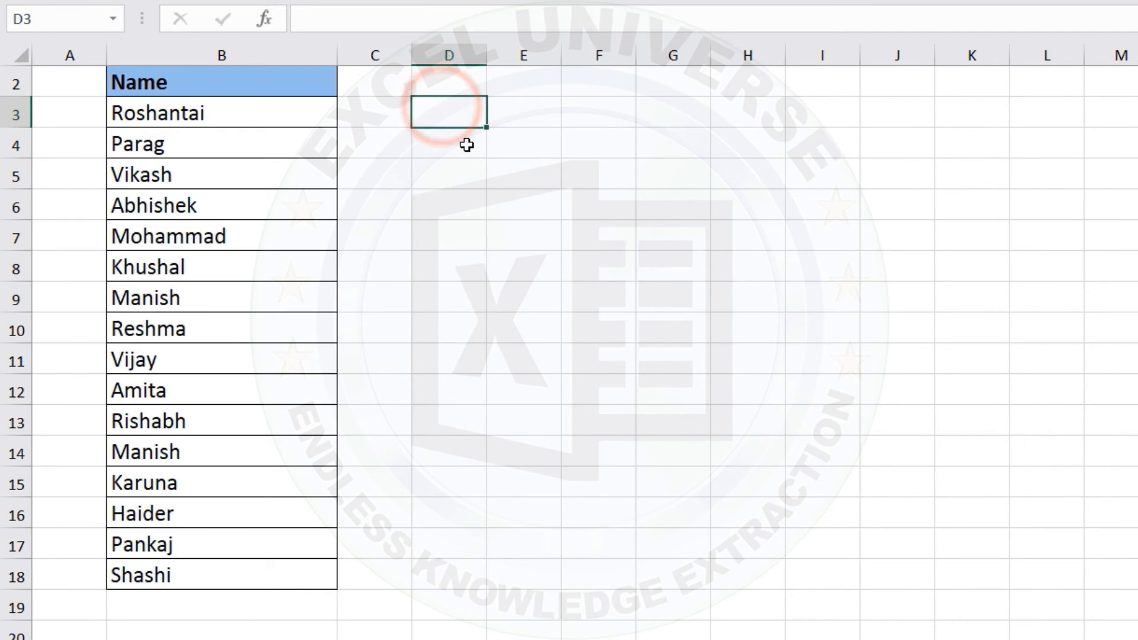